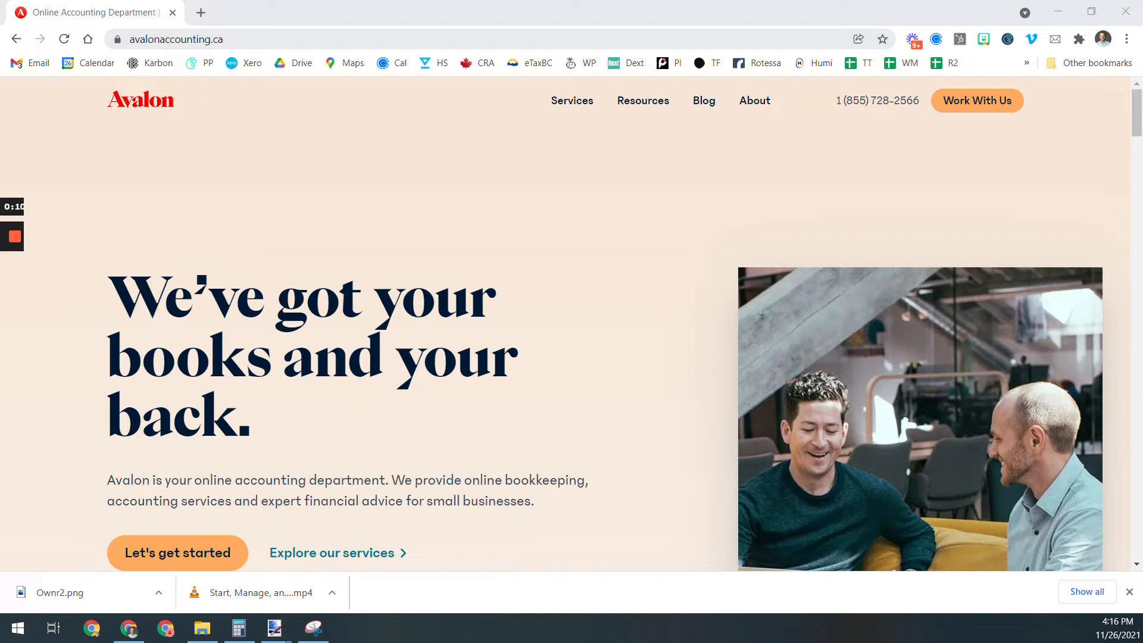
left_click(176, 40)
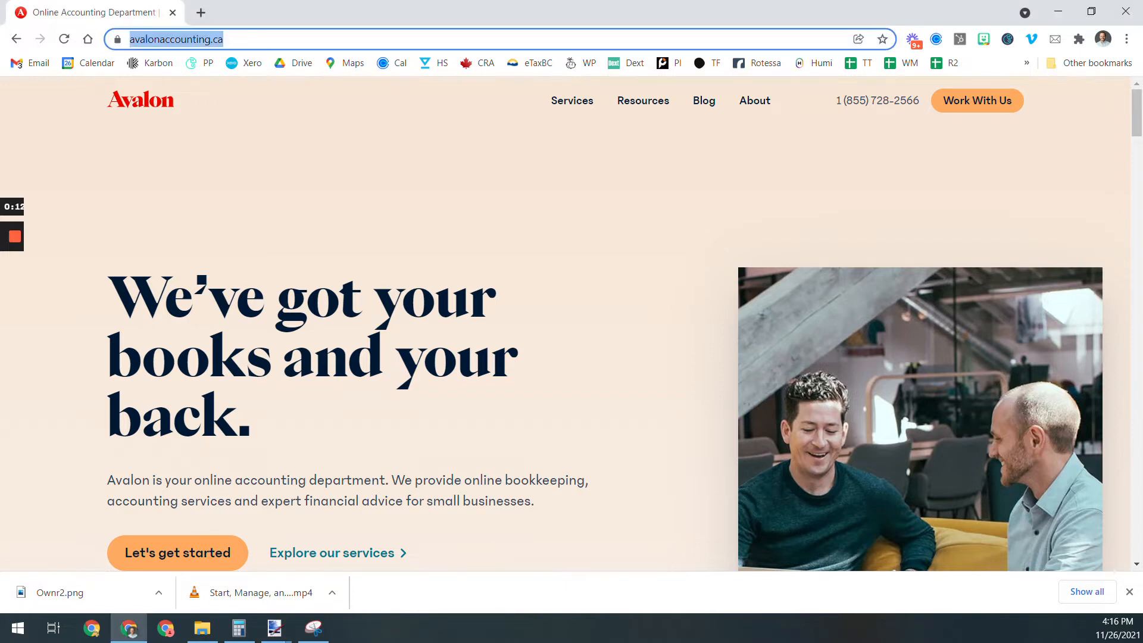
type("https://www.ownr.co/partners/avalon-accounting")
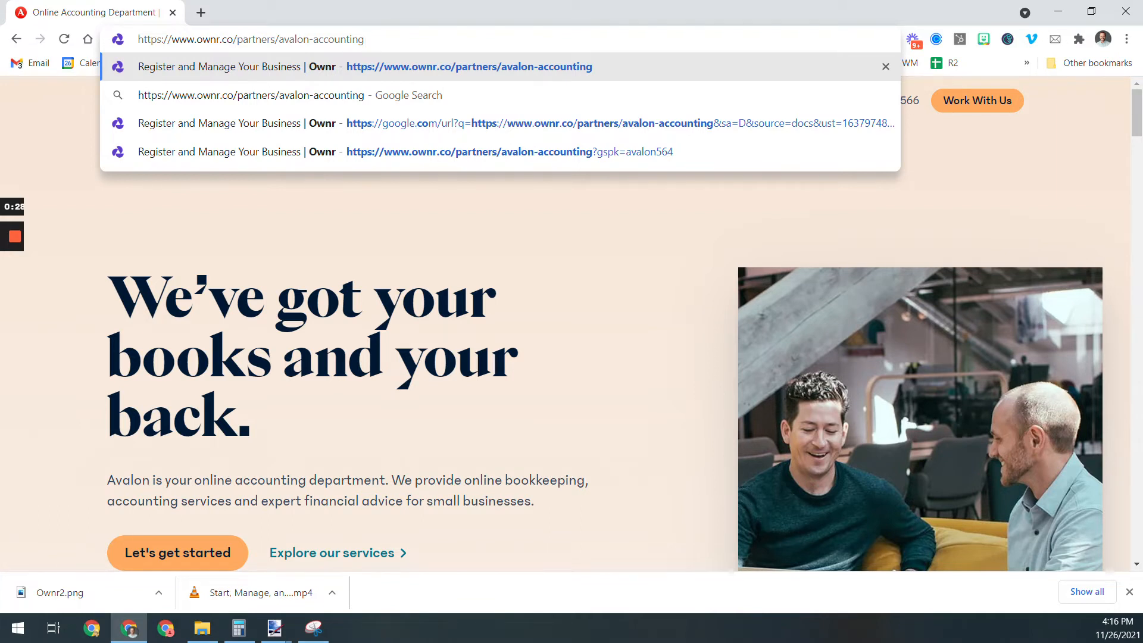
key("Return")
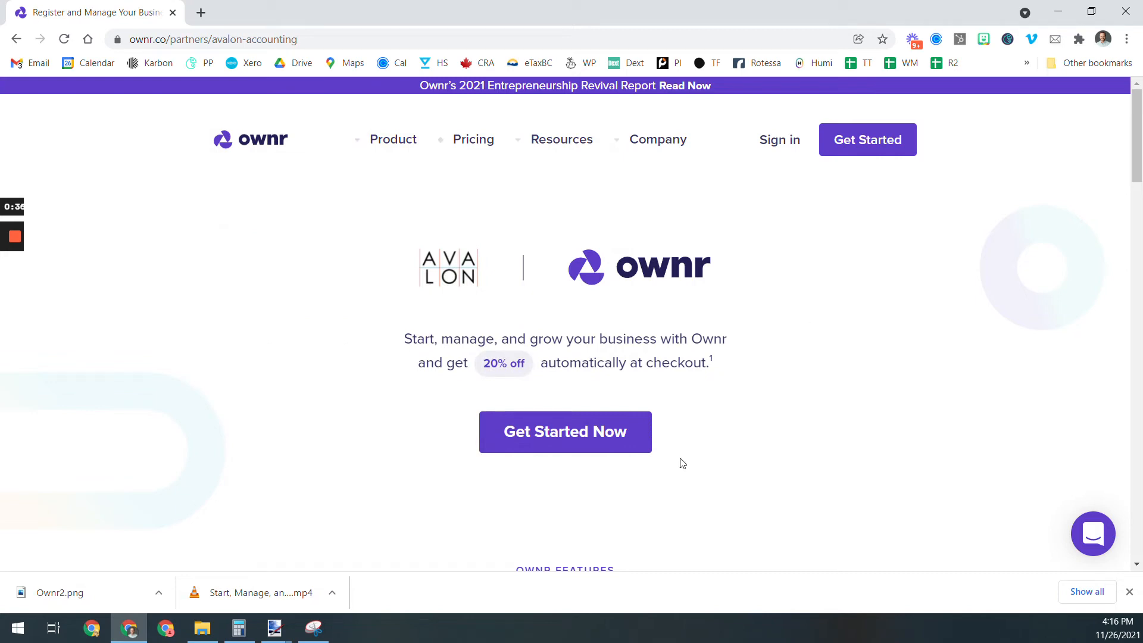
left_click(561, 442)
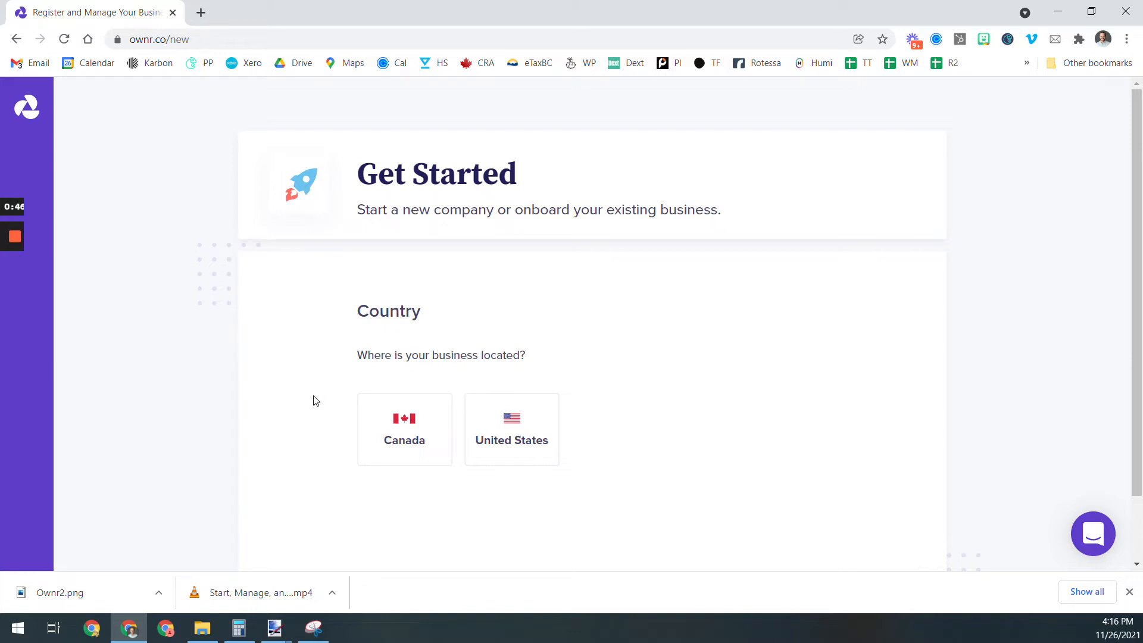
left_click(394, 432)
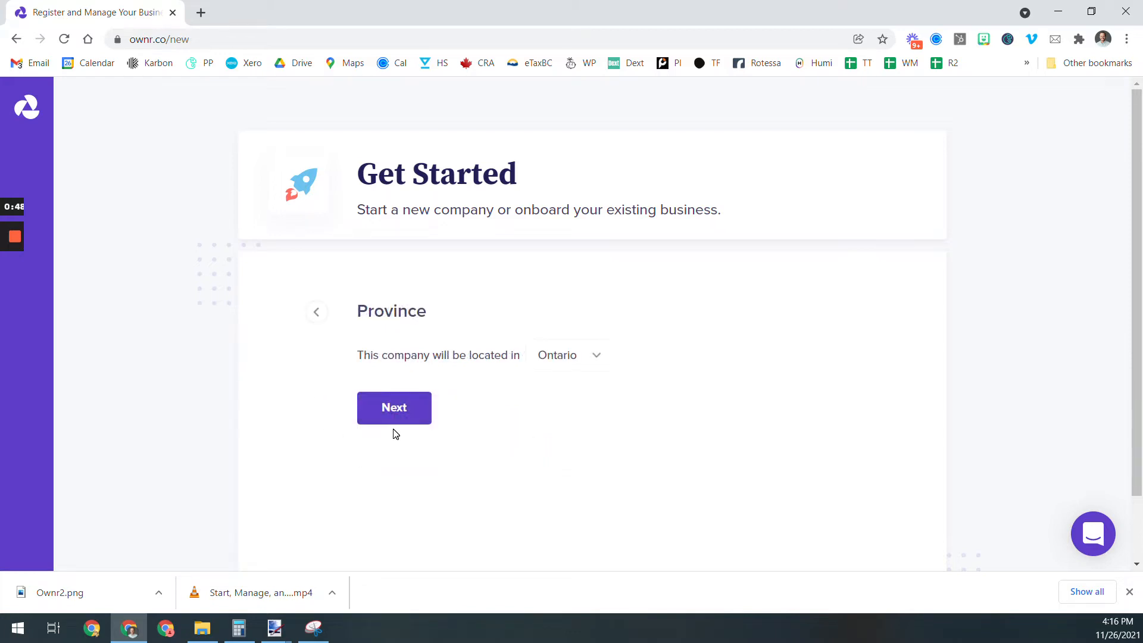
- Try to register the company in Manitoba, and return to the province selection
left_click(601, 369)
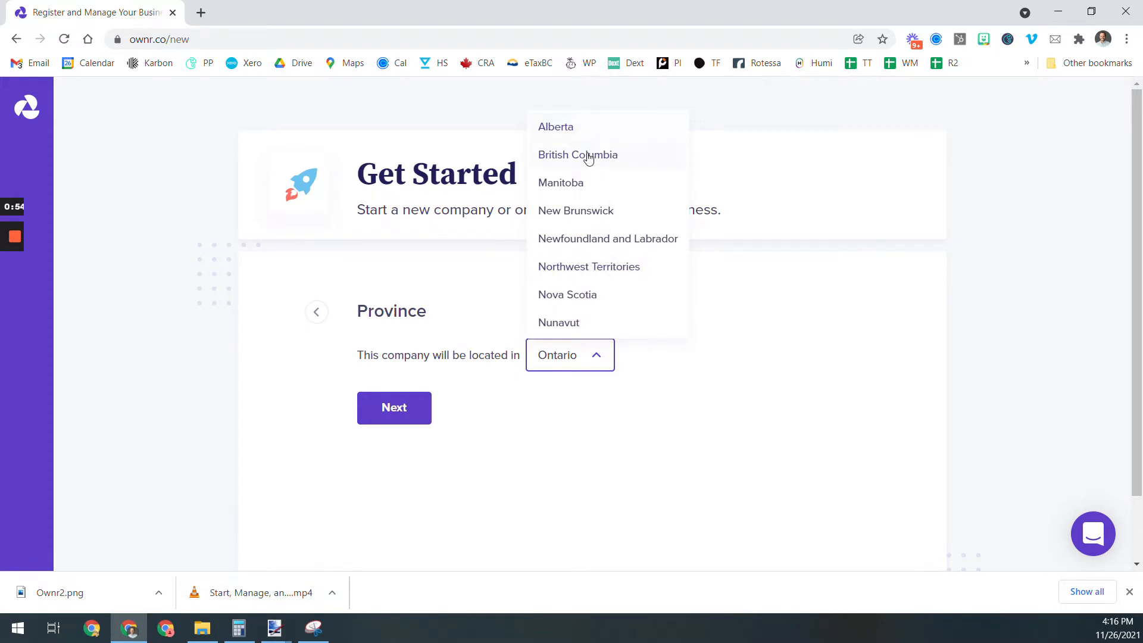
scroll(599, 203, "down", 1)
scroll(574, 262, "up", 1)
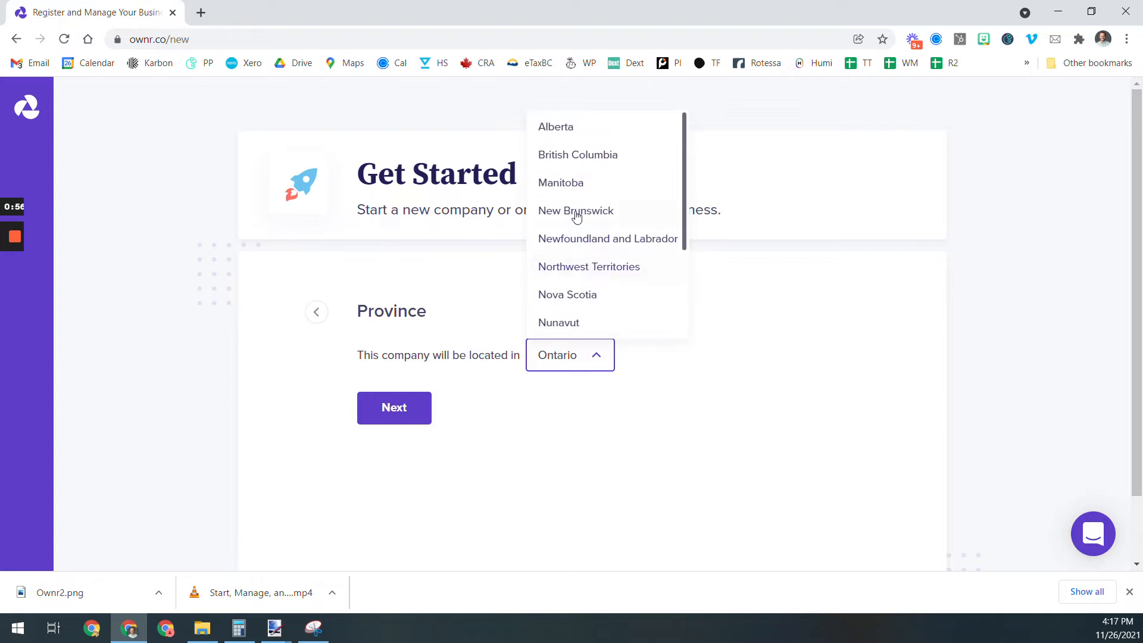
left_click(583, 186)
left_click(416, 409)
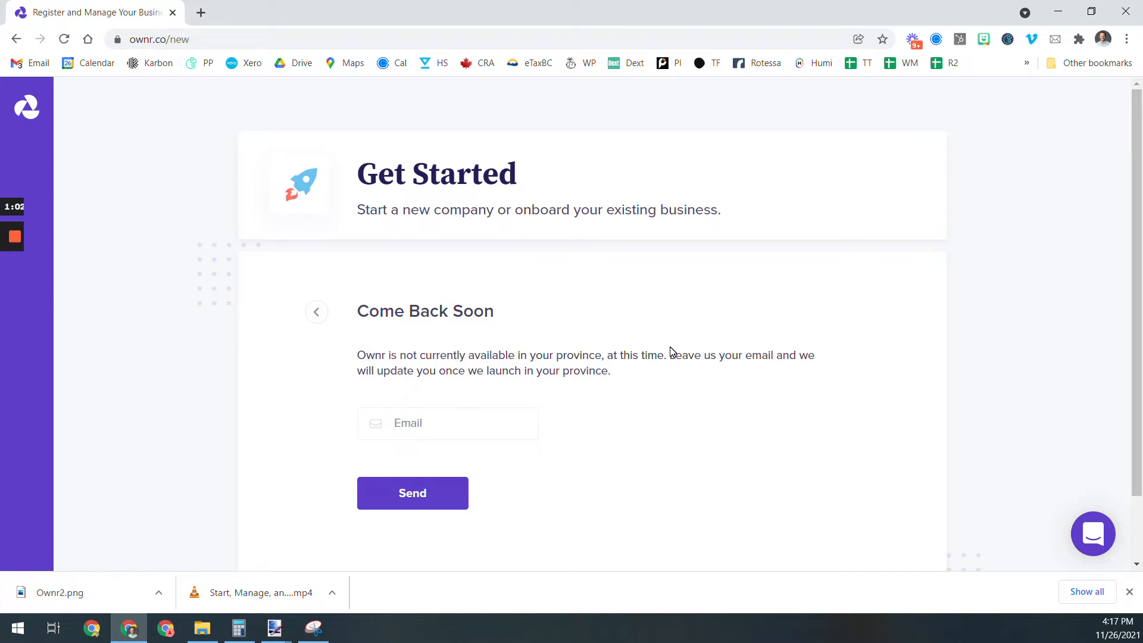
left_click(462, 412)
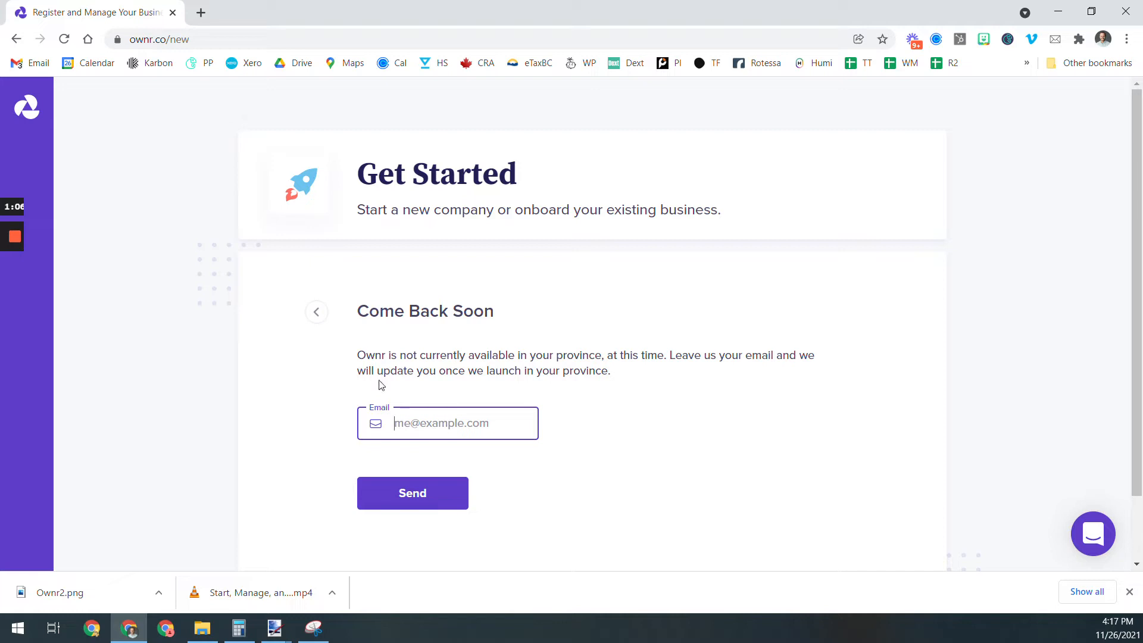
left_click(316, 313)
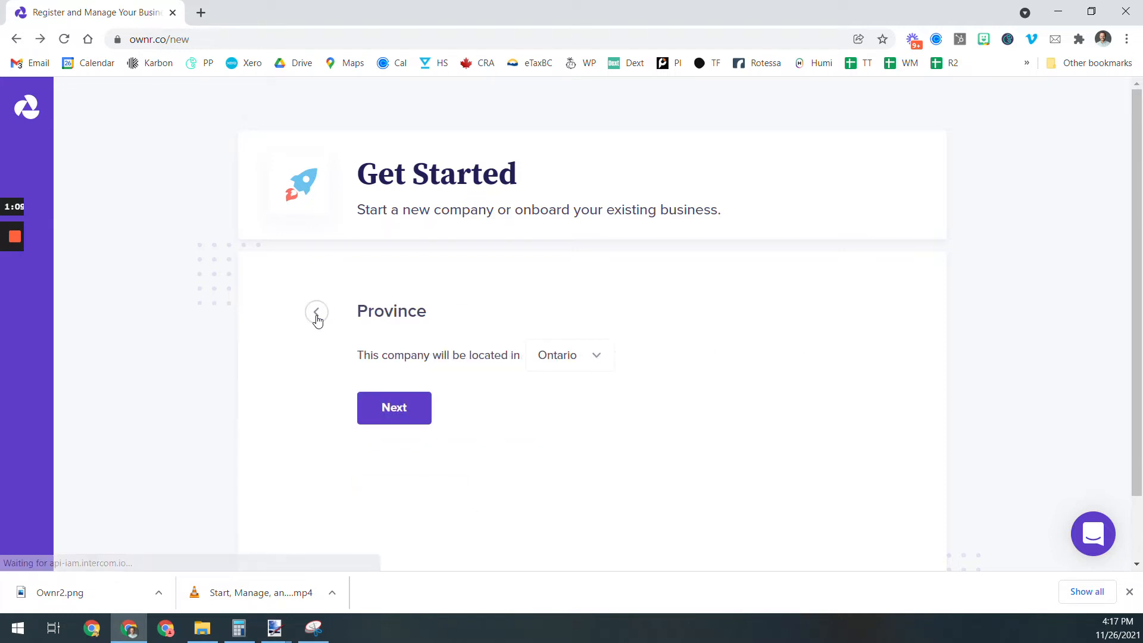
- Set the company's province to British Columbia and choose to register a new business
left_click(588, 365)
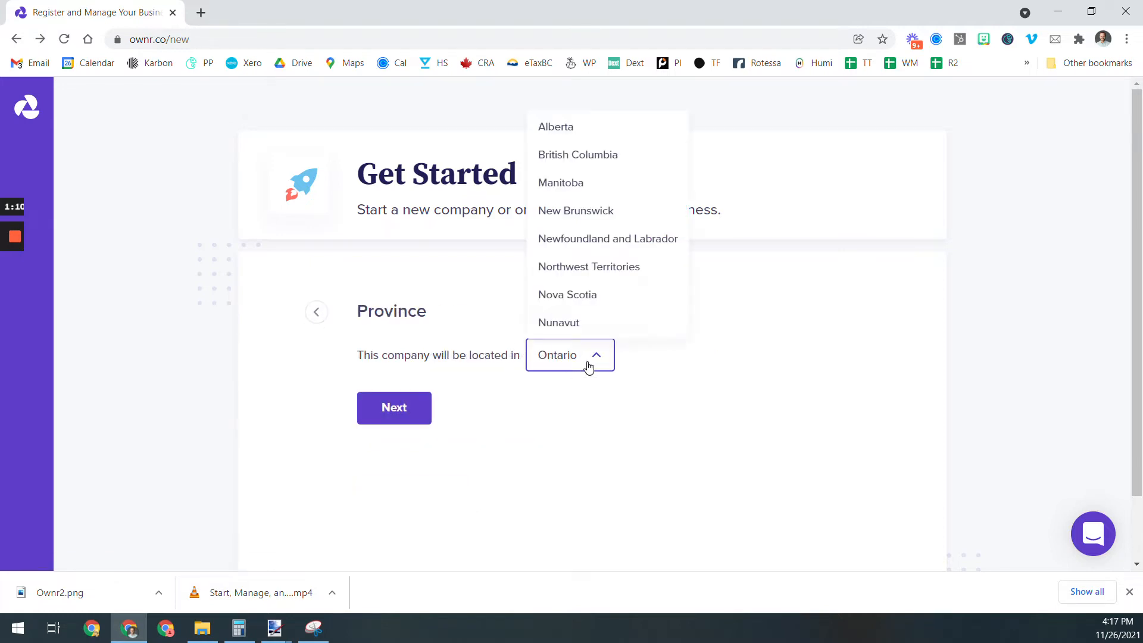
left_click(609, 156)
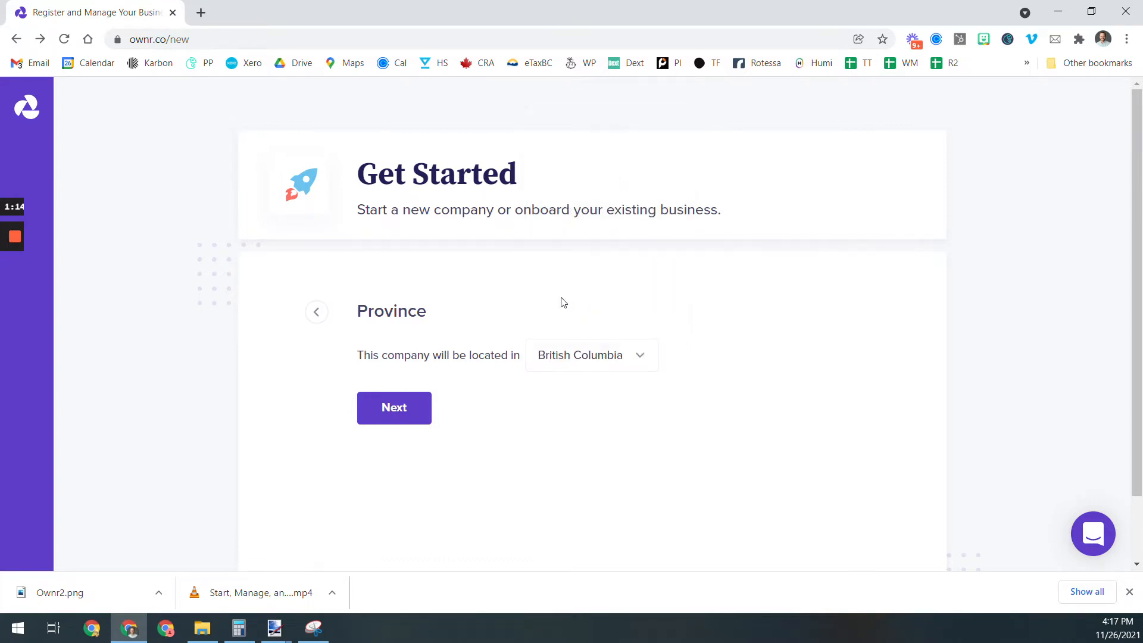
left_click(410, 418)
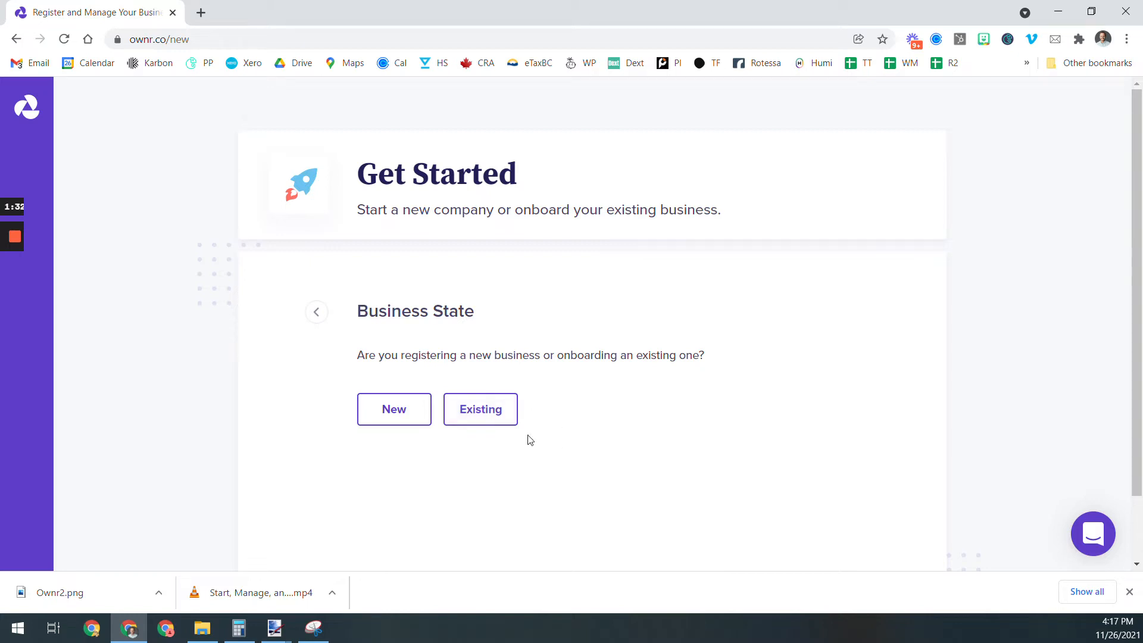
left_click(385, 415)
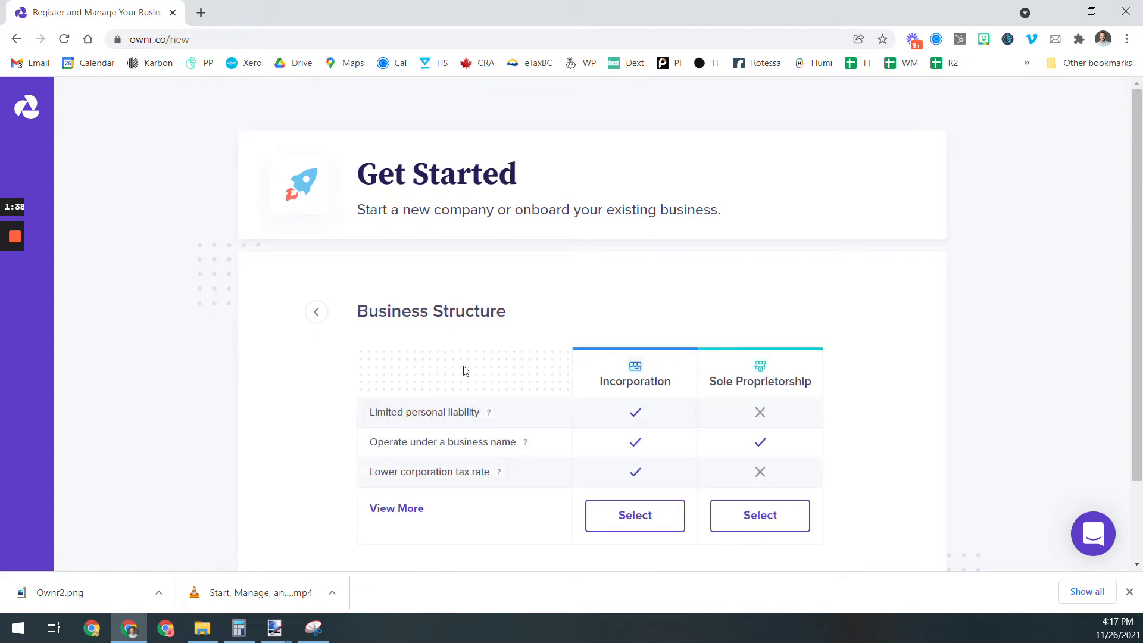
- Expand the full business structure comparison and select Incorporation
scroll(465, 372, "down", 1)
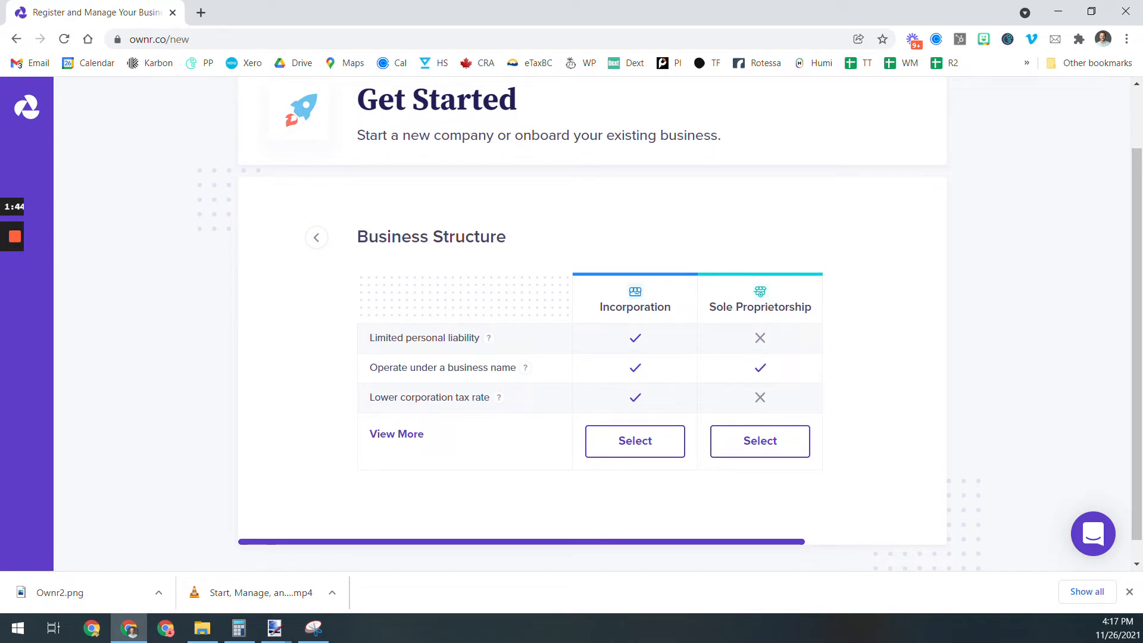
mouse_move(498, 397)
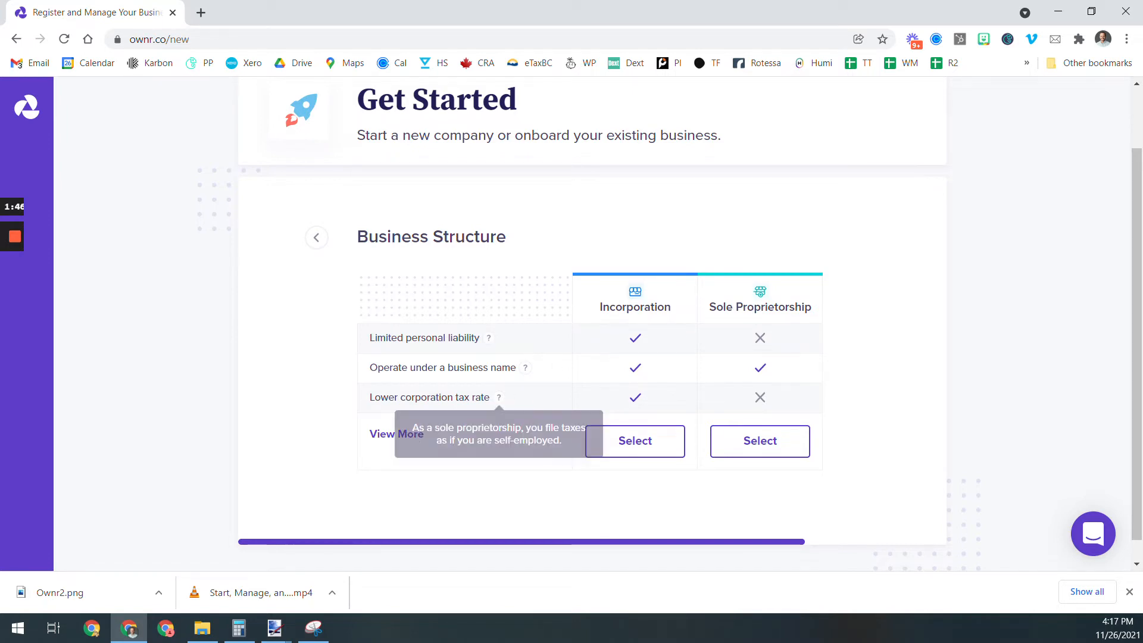
left_click(377, 438)
scroll(321, 340, "down", 1)
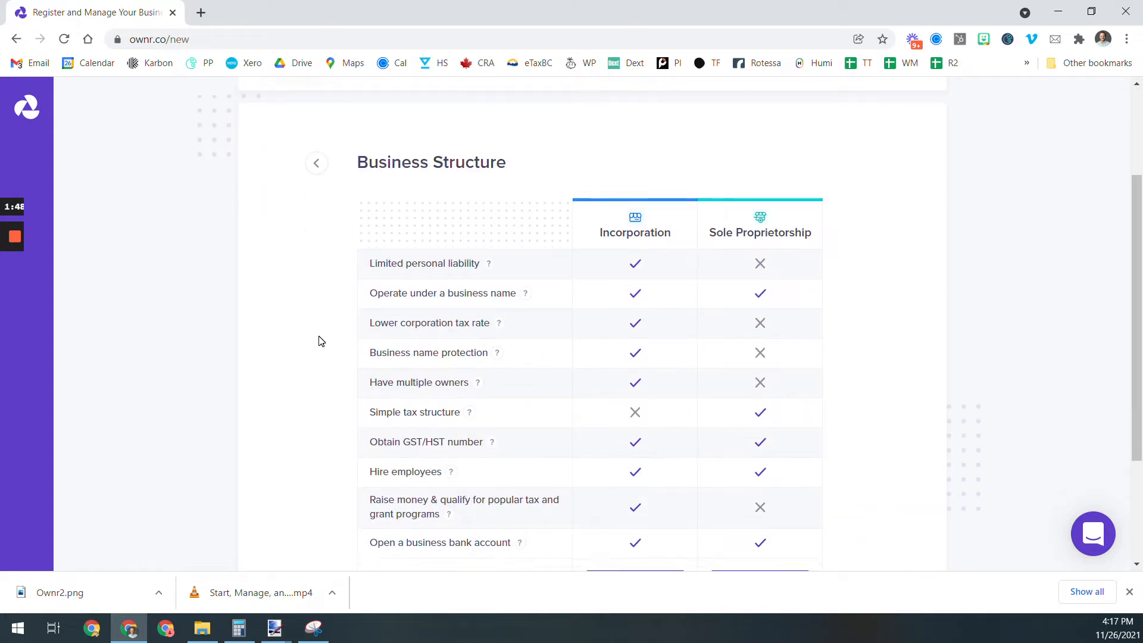
scroll(322, 340, "down", 1)
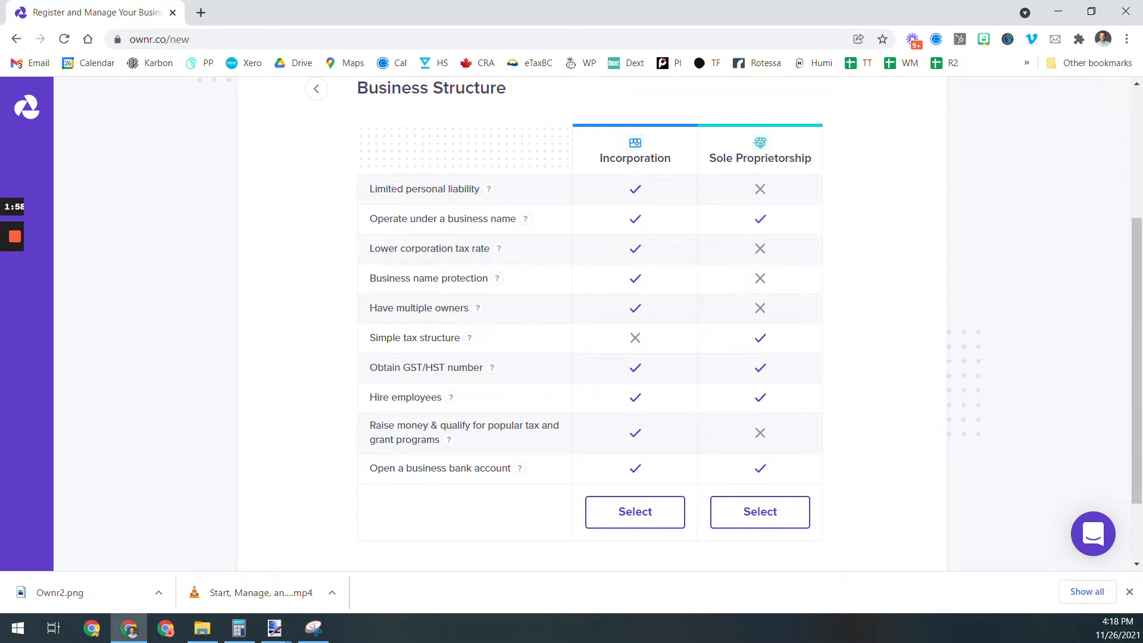
left_click(640, 514)
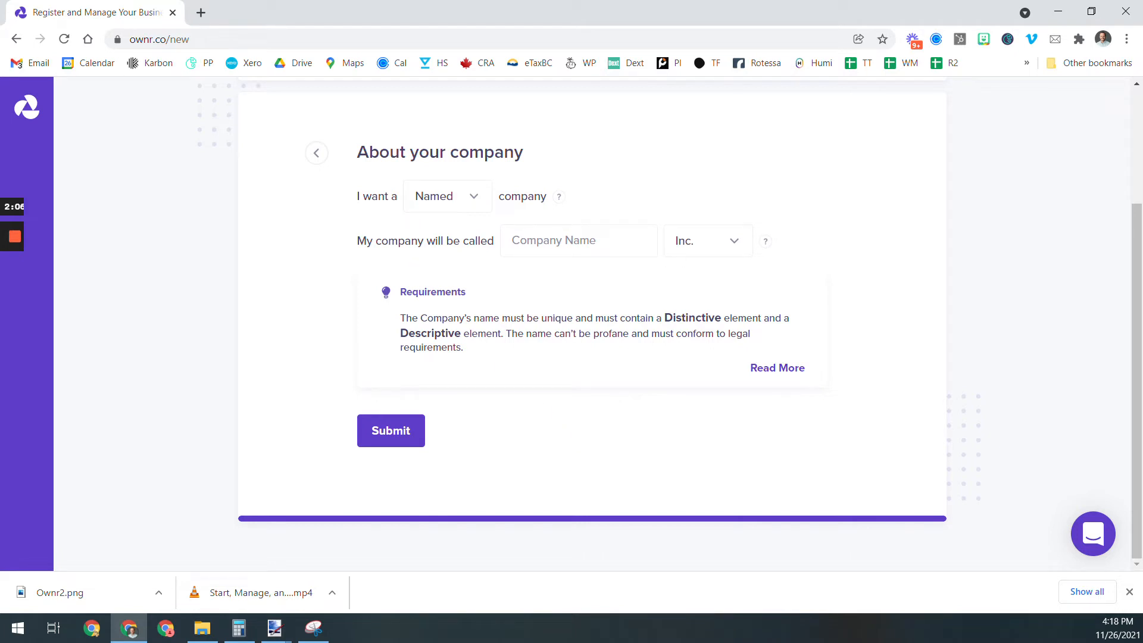
- Try the Numbered company type and set it back to Named
left_click(540, 241)
left_click(475, 202)
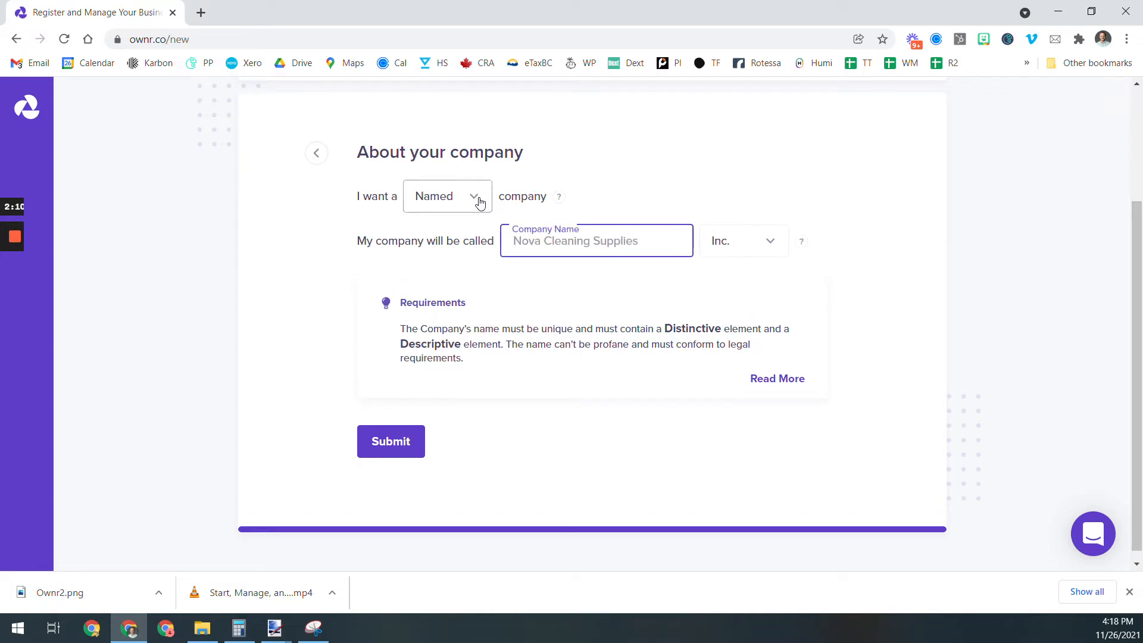
left_click(469, 259)
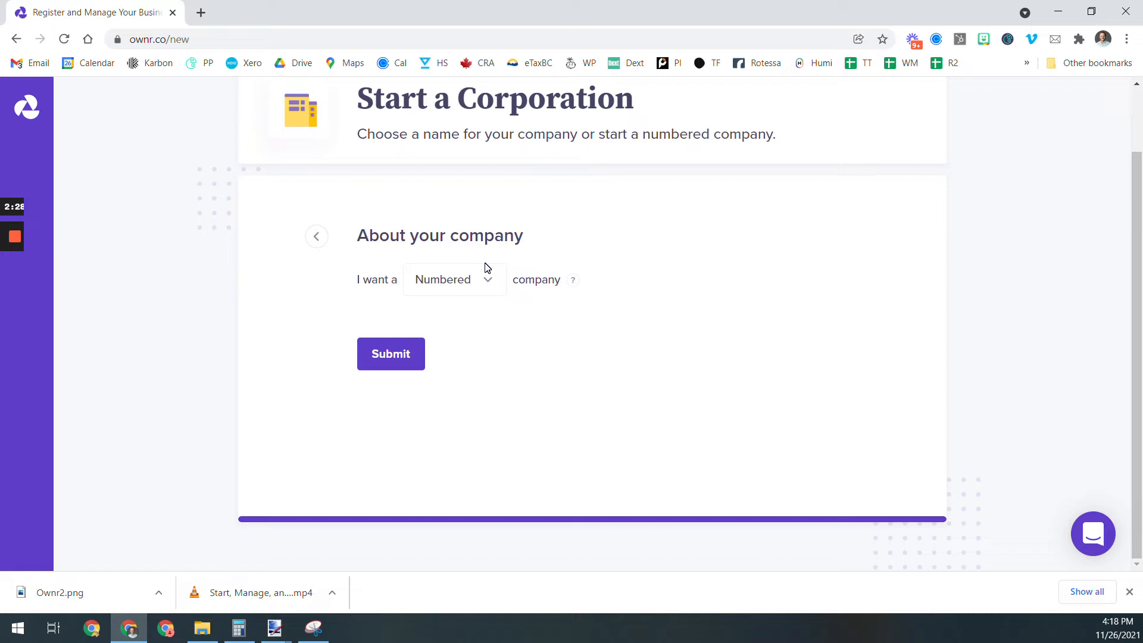
left_click(459, 286)
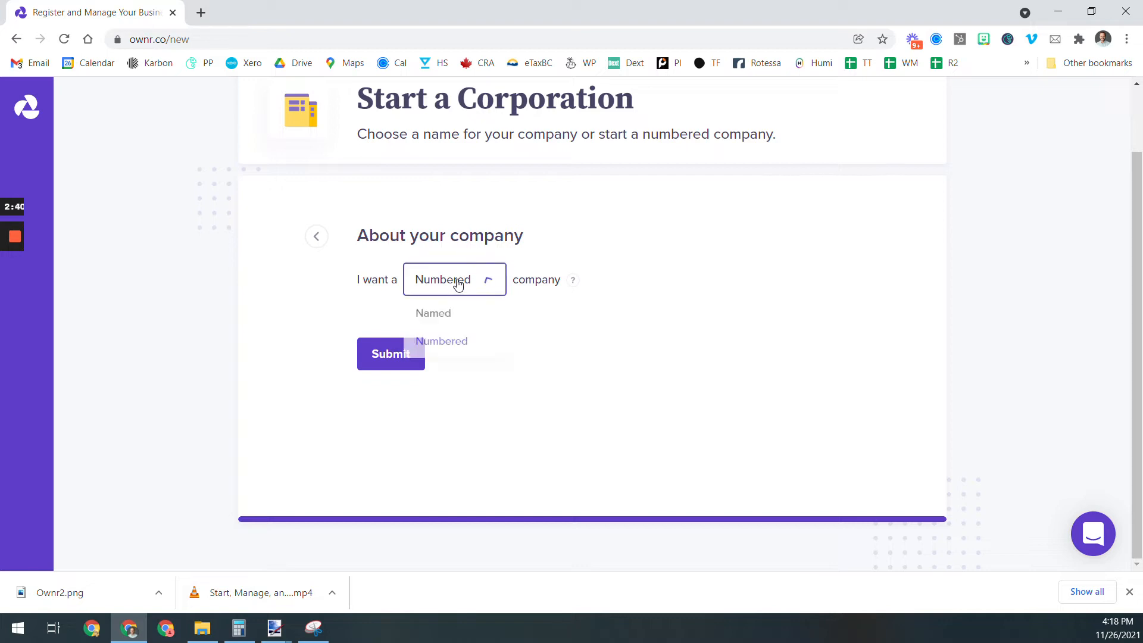
left_click(446, 319)
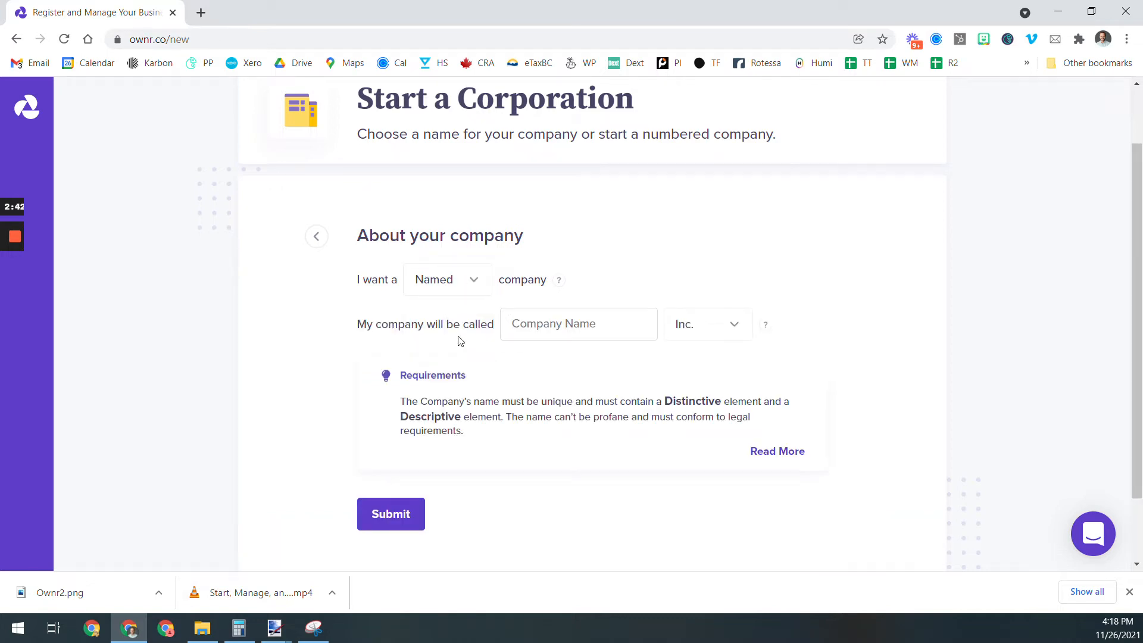
- Name the company Michael Scott Paper Company, check the available legal endings, keep Inc. and submit the name
left_click(559, 326)
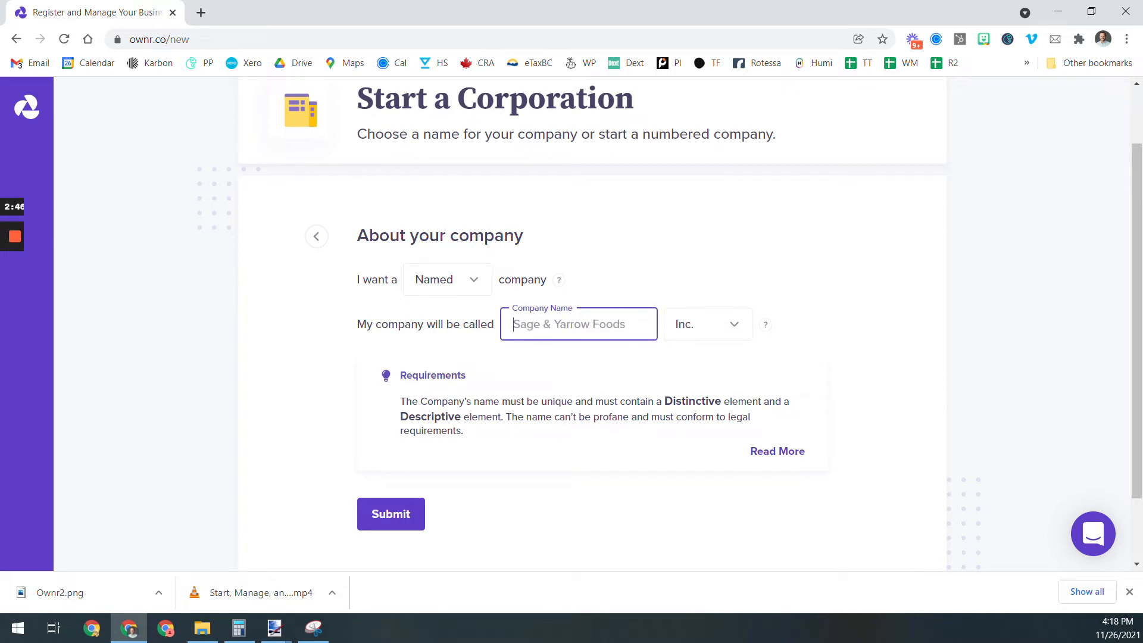
type("Michael")
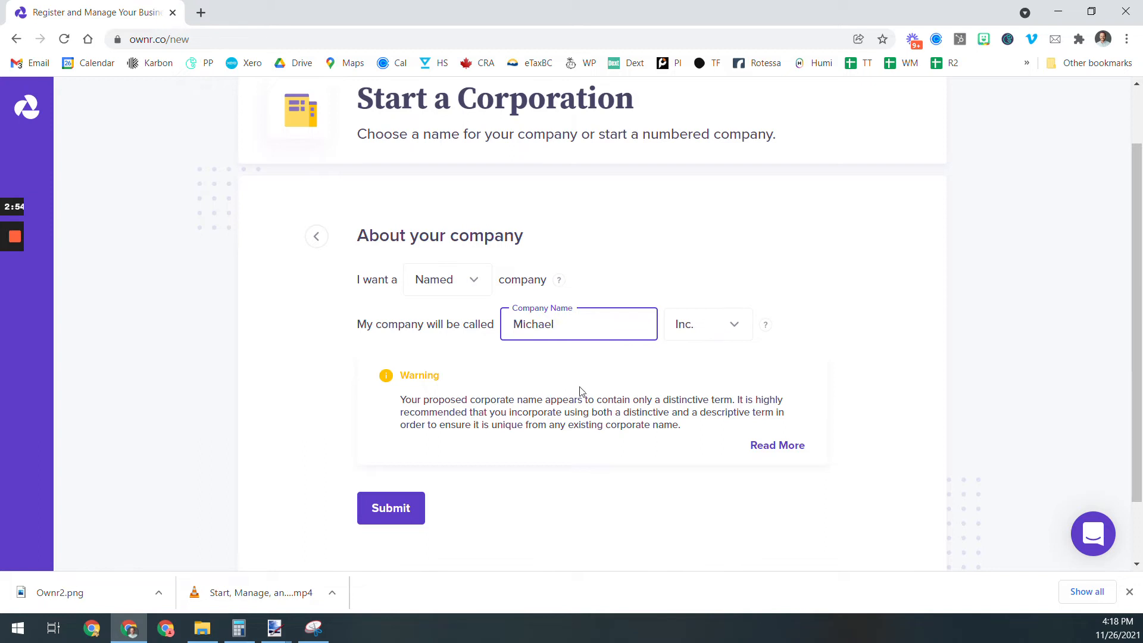
type("Scott Paper Company")
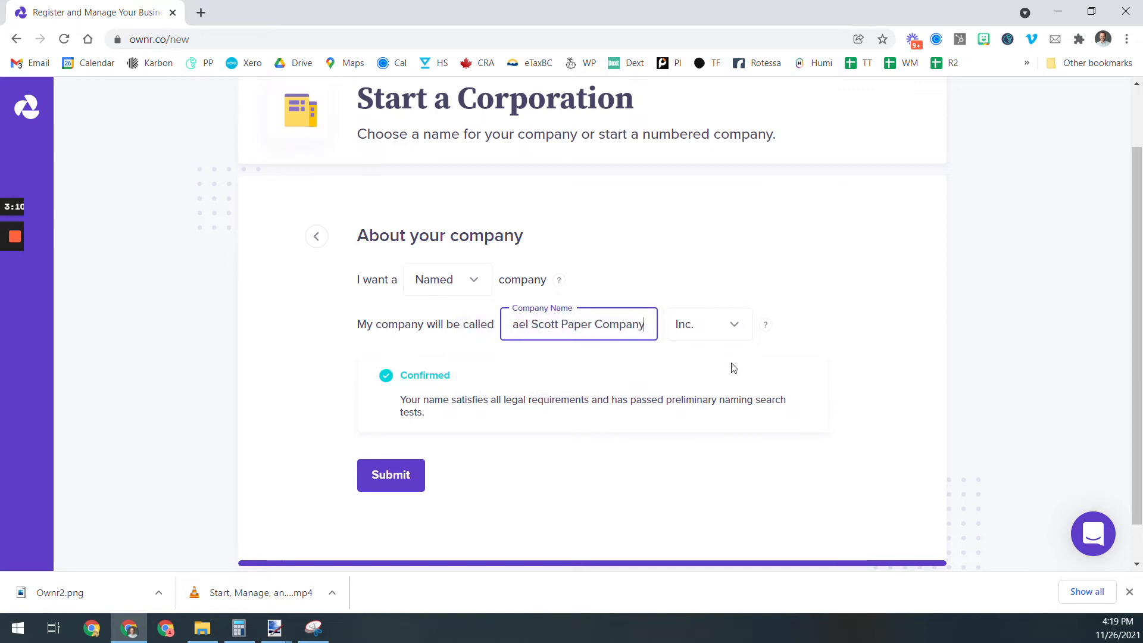
left_click(735, 328)
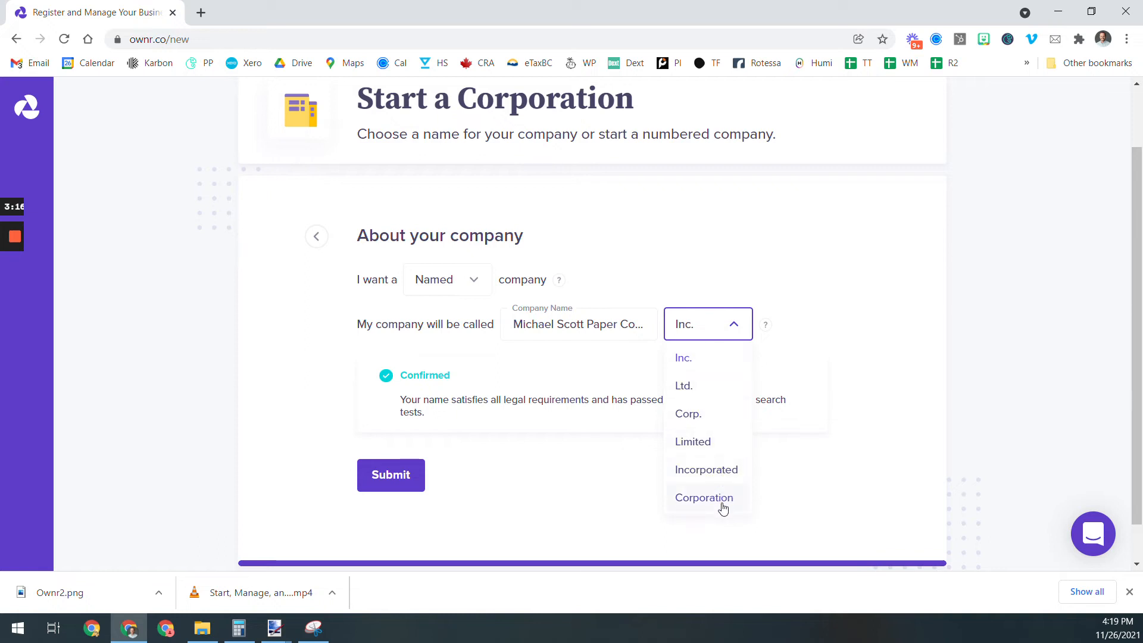
mouse_move(769, 326)
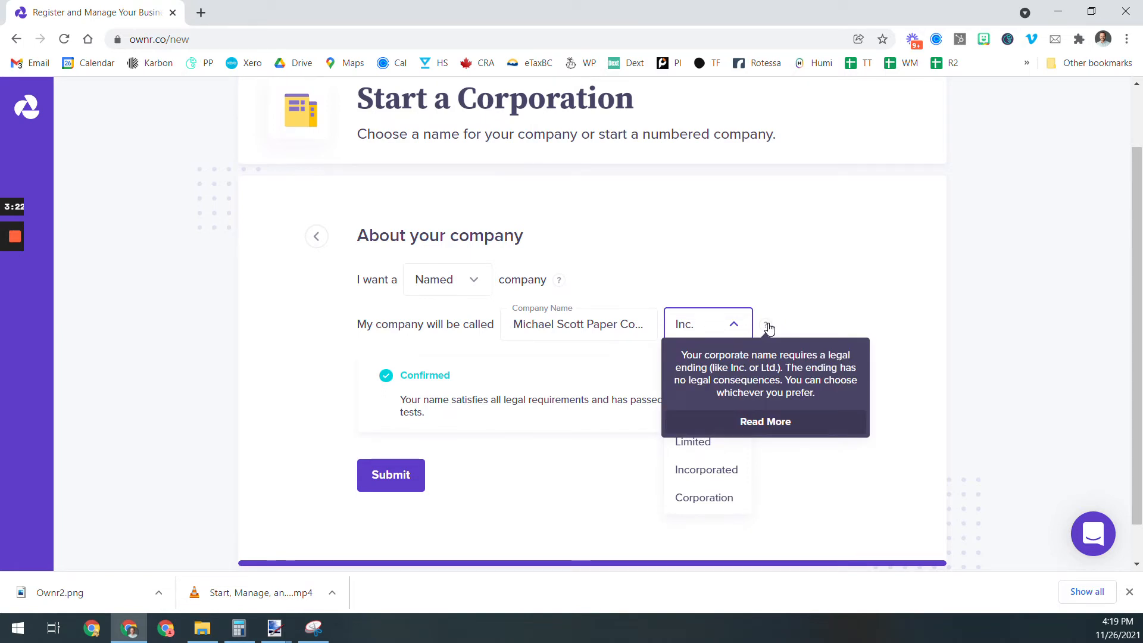
left_click(785, 286)
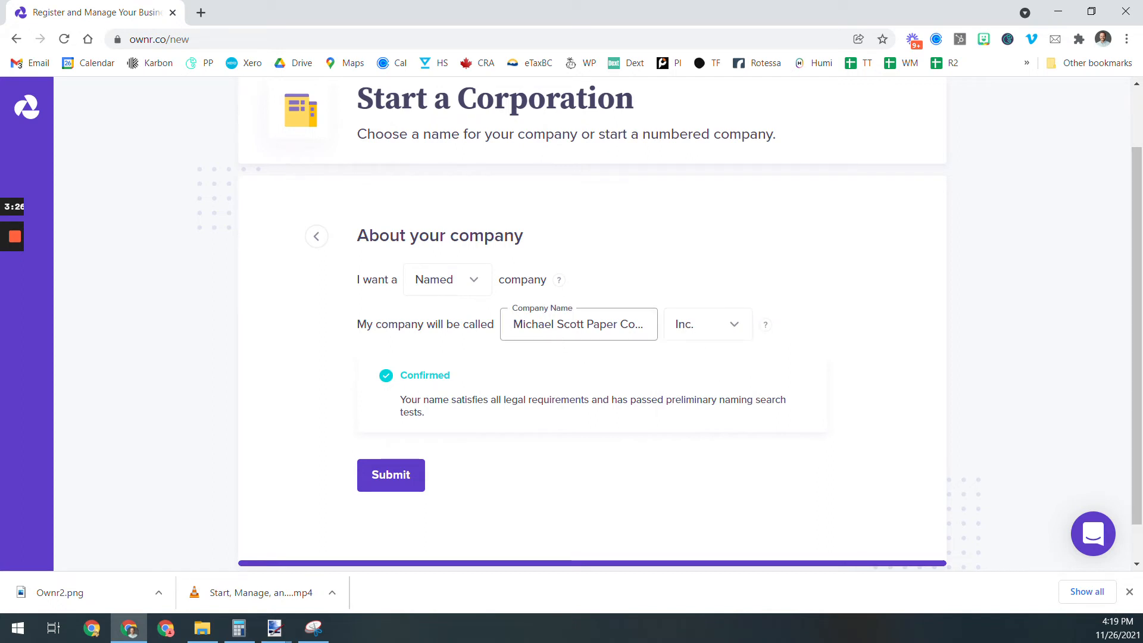
left_click(391, 475)
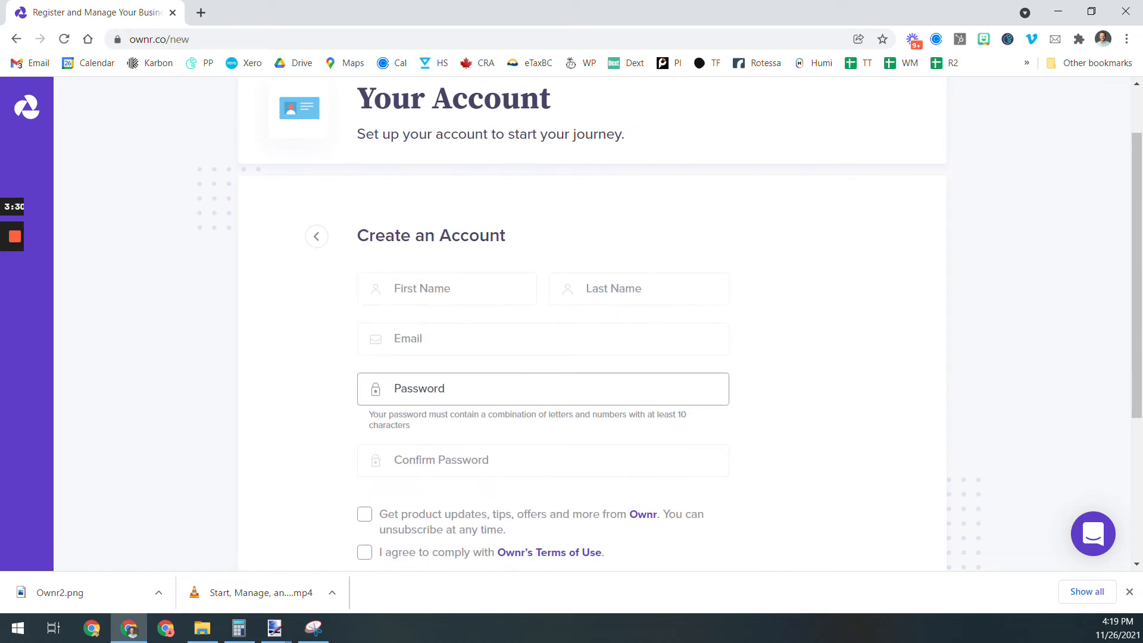
scroll(397, 393, "down", 1)
left_click(397, 376)
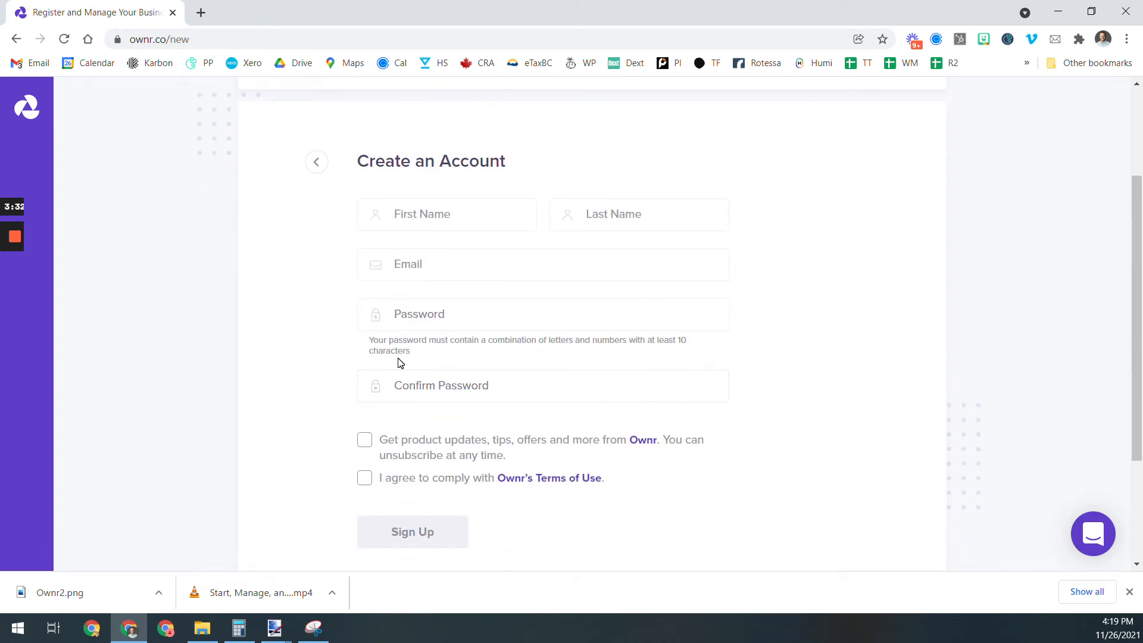
left_click(239, 409)
mouse_move(15, 246)
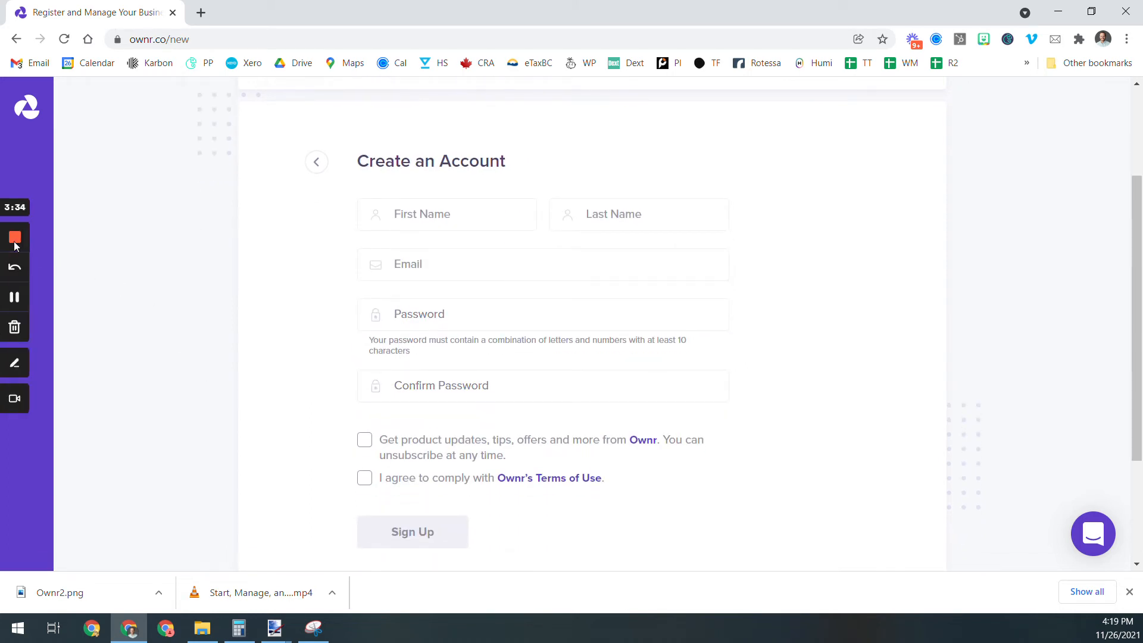
left_click(13, 299)
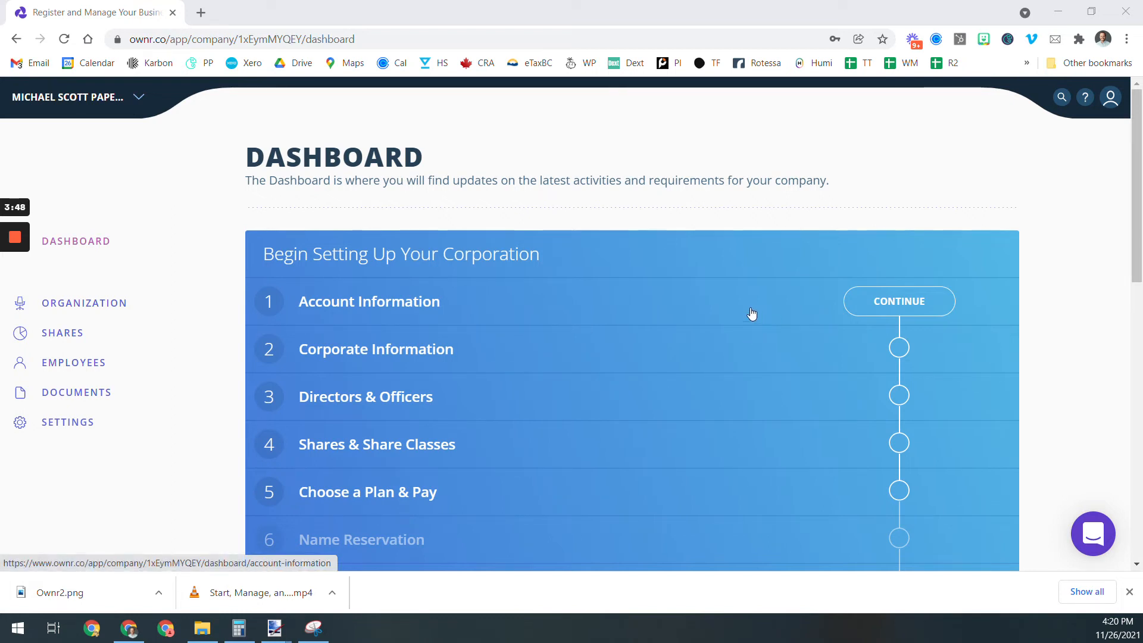
- Open the Account Information section of the corporation setup from the dashboard
scroll(378, 431, "down", 1)
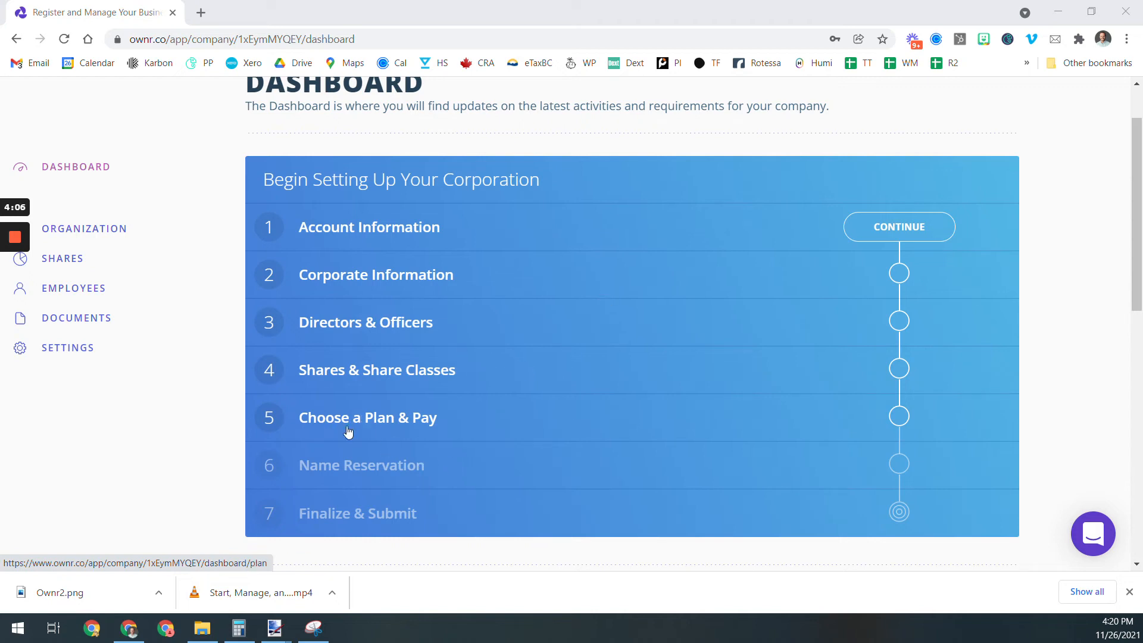
left_click(922, 213)
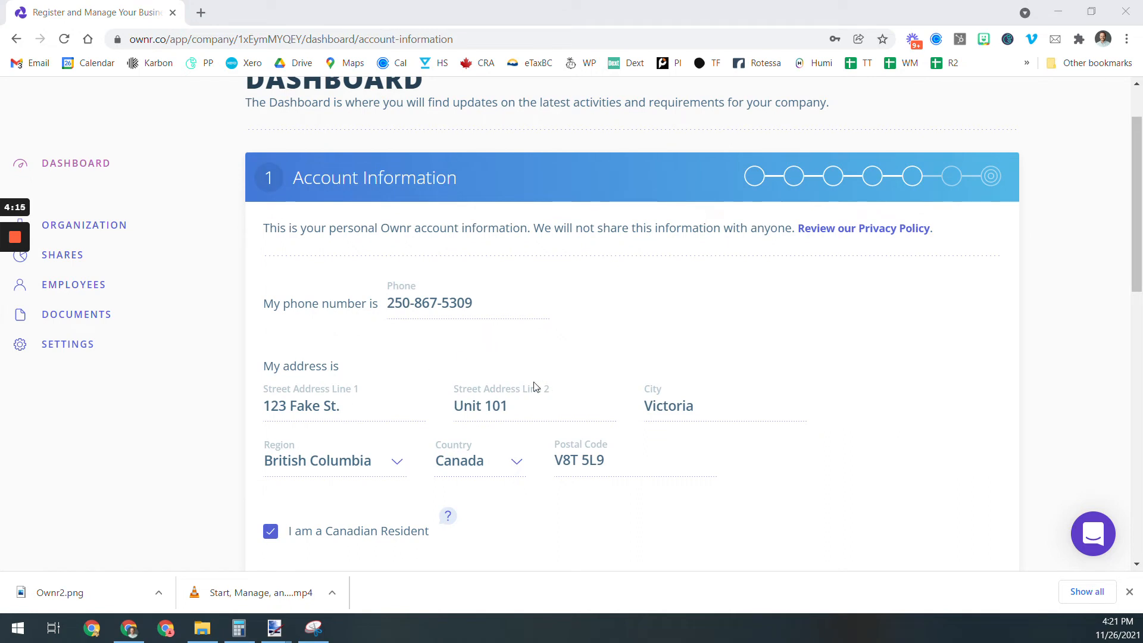
- Check the prefilled phone, address and Canadian residency details and submit the Account Information section
scroll(700, 391, "down", 3)
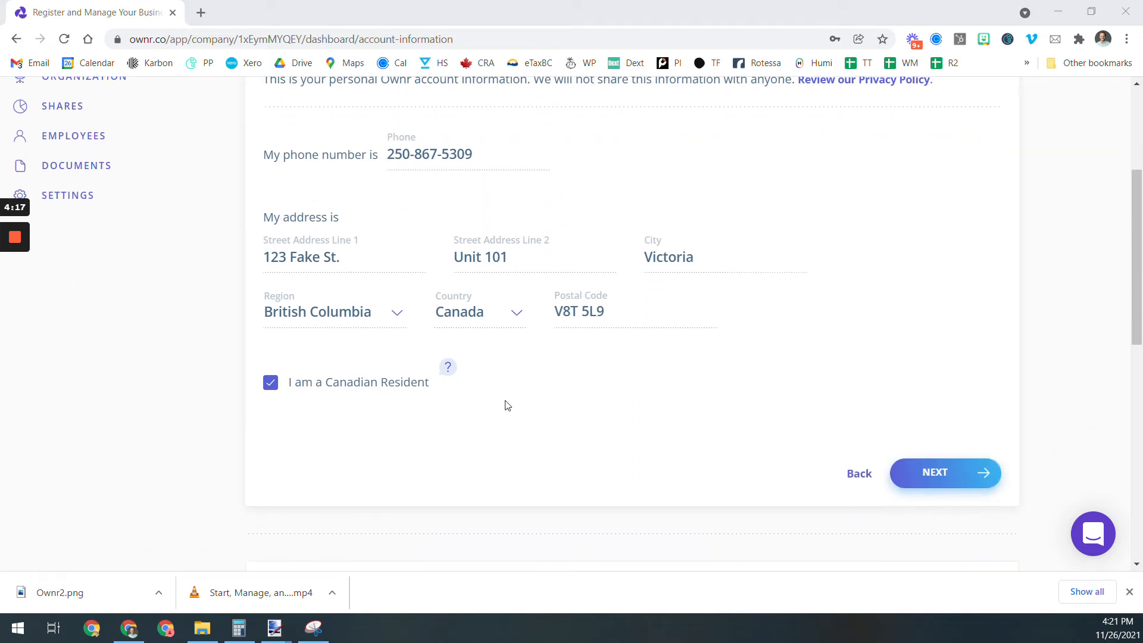
mouse_move(451, 370)
left_click(936, 476)
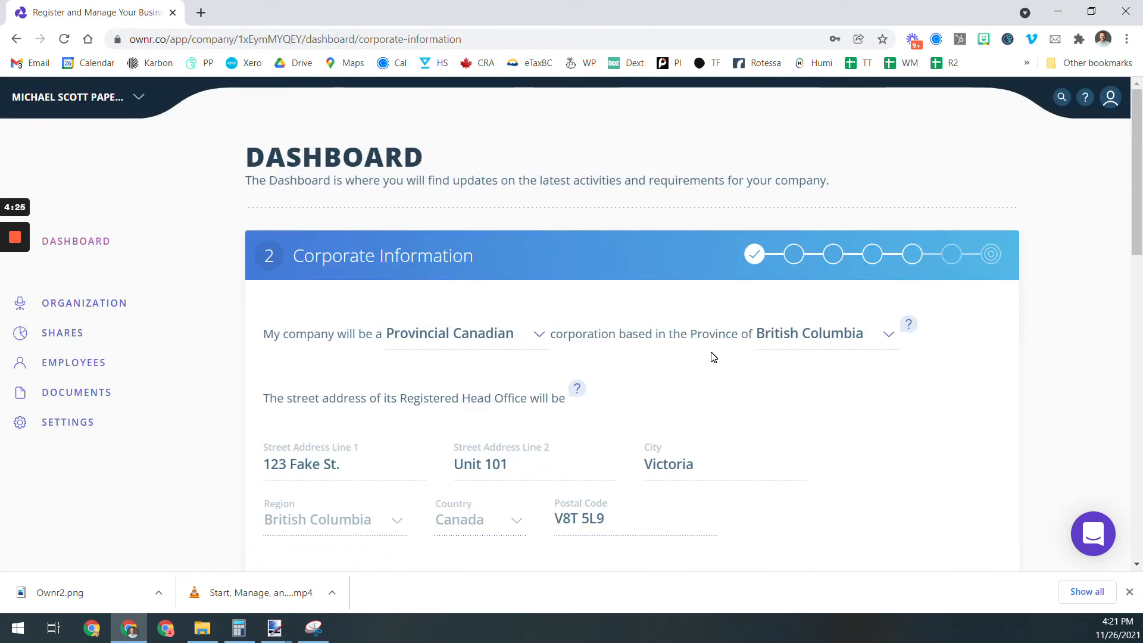
- Set the company's industry to Agriculture and its fiscal year-end month to November
scroll(713, 357, "down", 3)
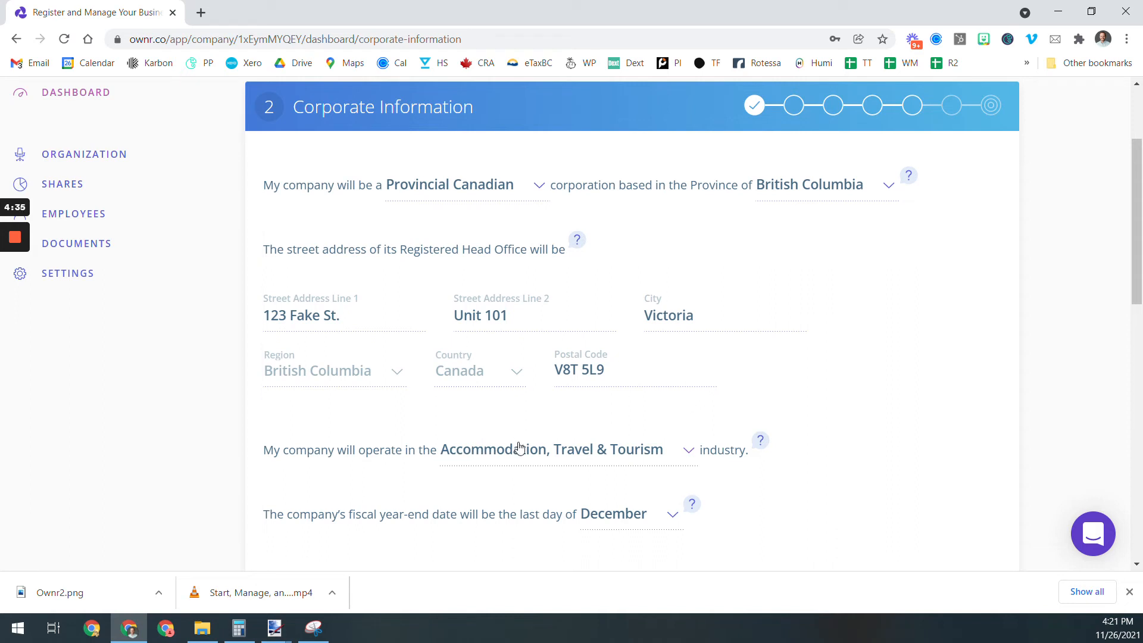
left_click(546, 452)
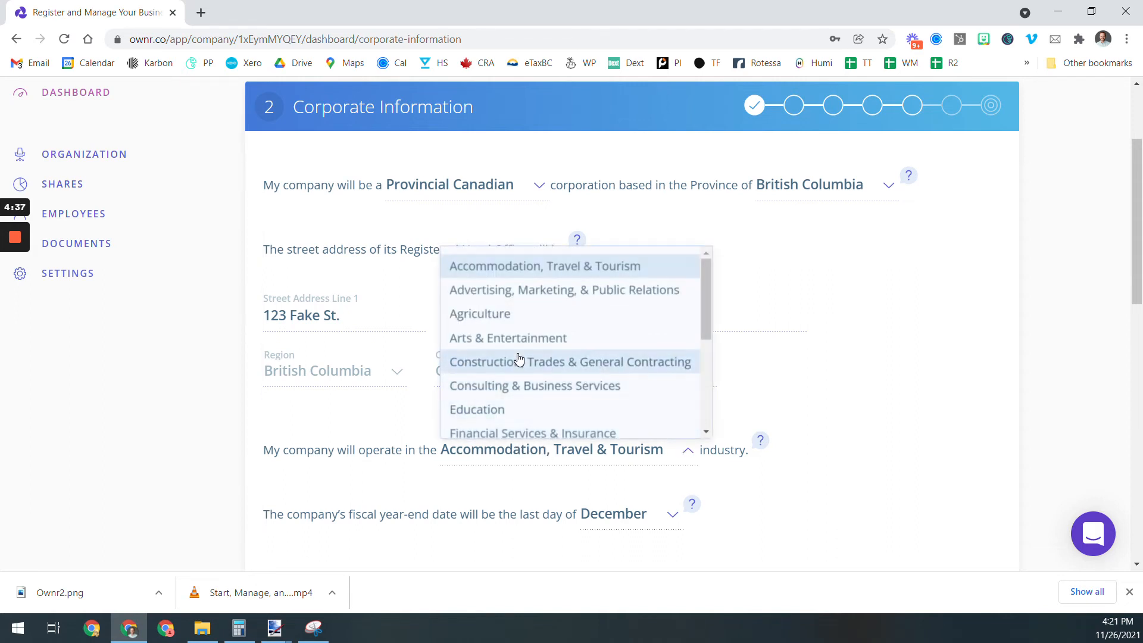
left_click(539, 319)
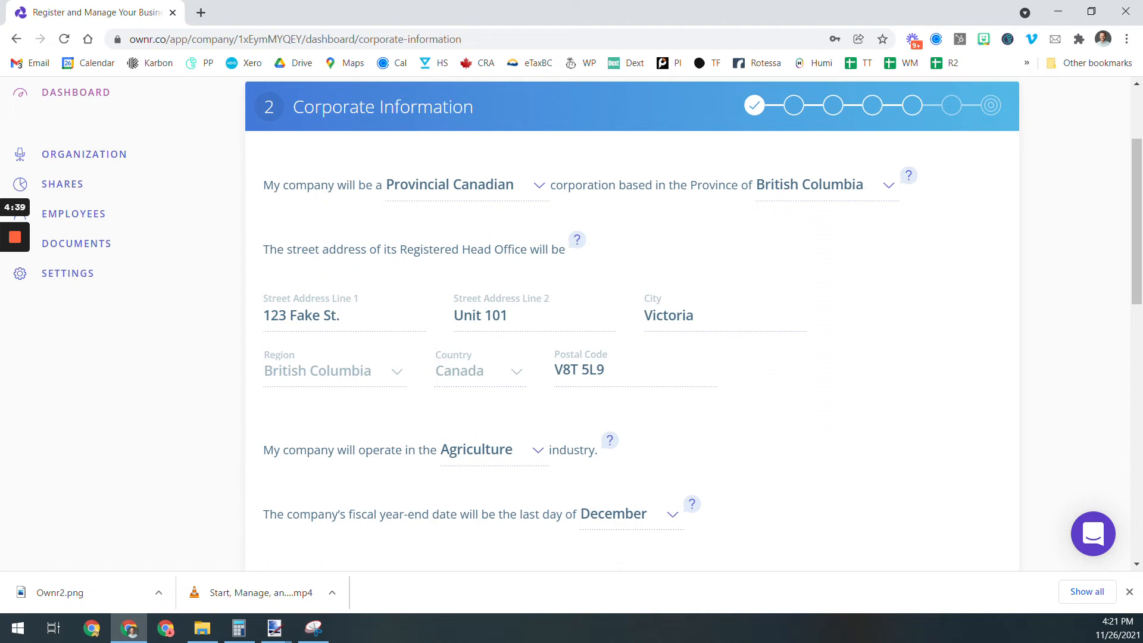
scroll(705, 435, "down", 1)
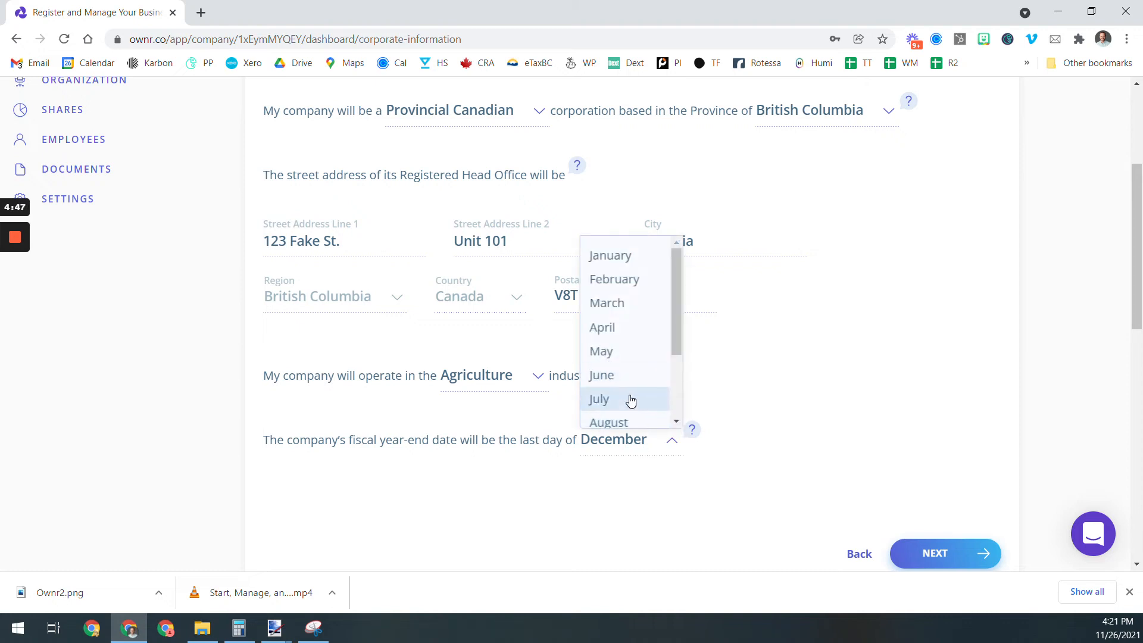
scroll(627, 389, "down", 1)
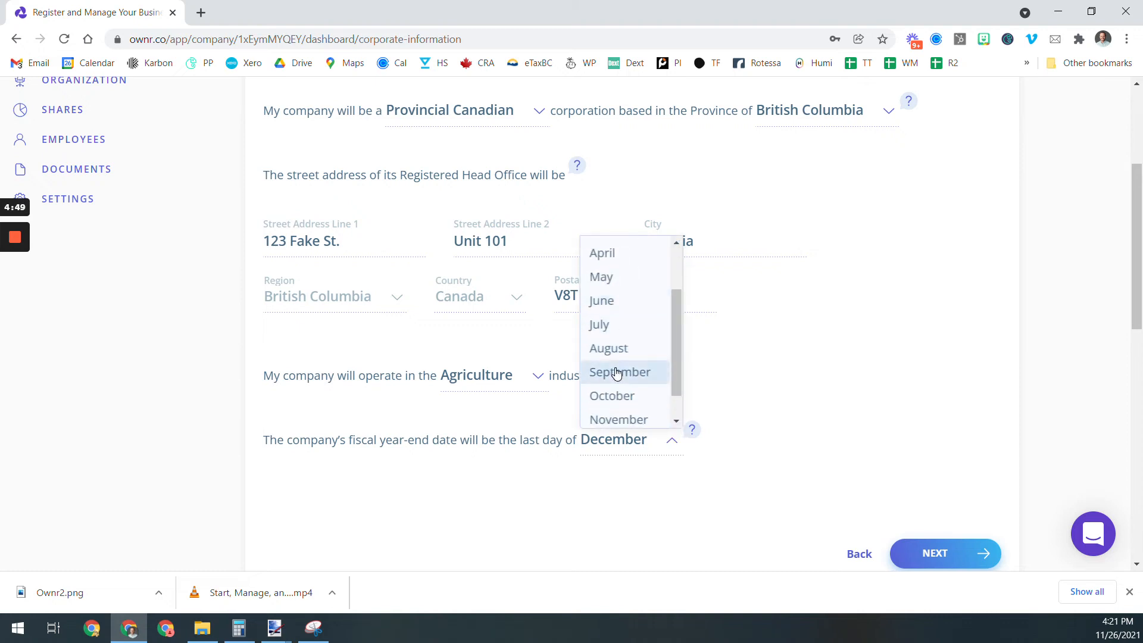
left_click(632, 419)
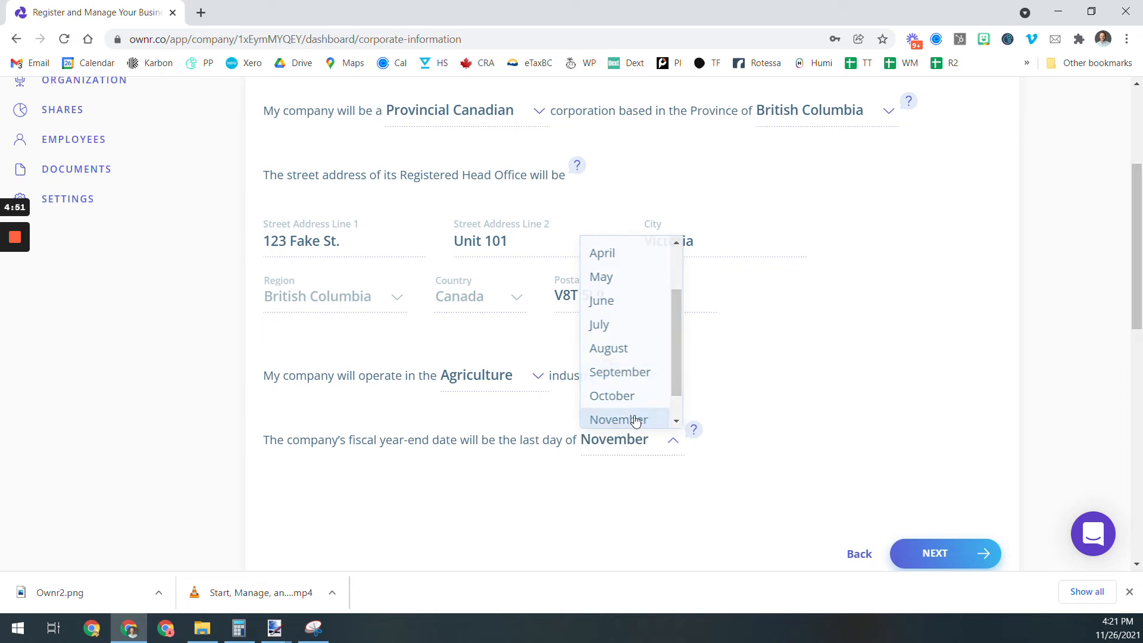
- Review and submit the corporate information, and confirm the named company with the Inc. ending
scroll(664, 355, "up", 3)
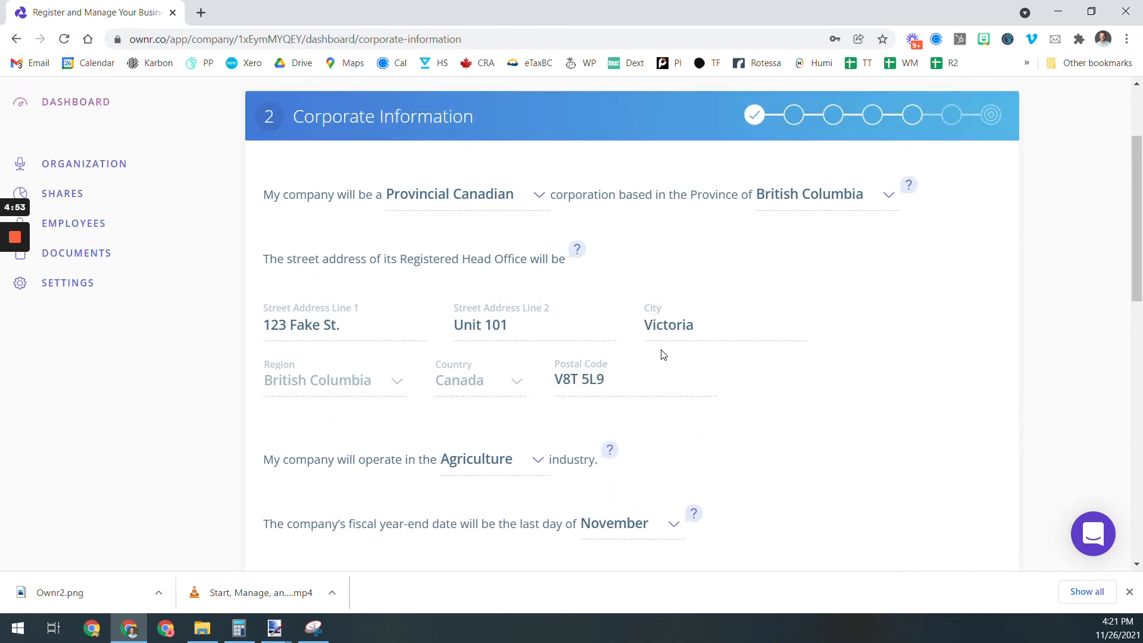
scroll(664, 355, "down", 1)
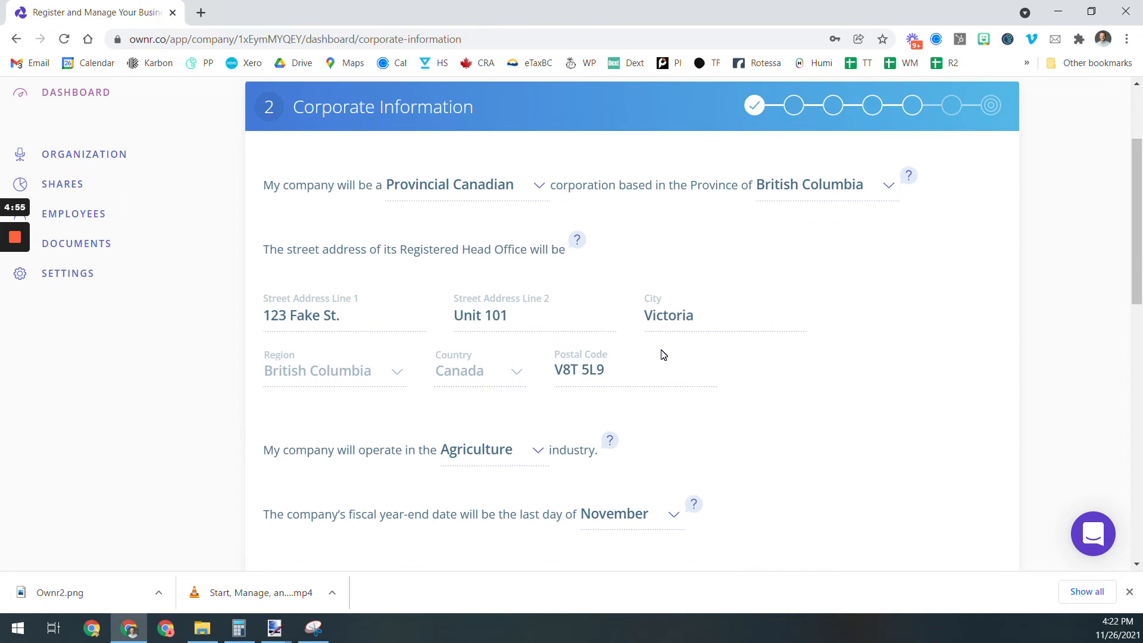
scroll(663, 355, "down", 2)
left_click(946, 485)
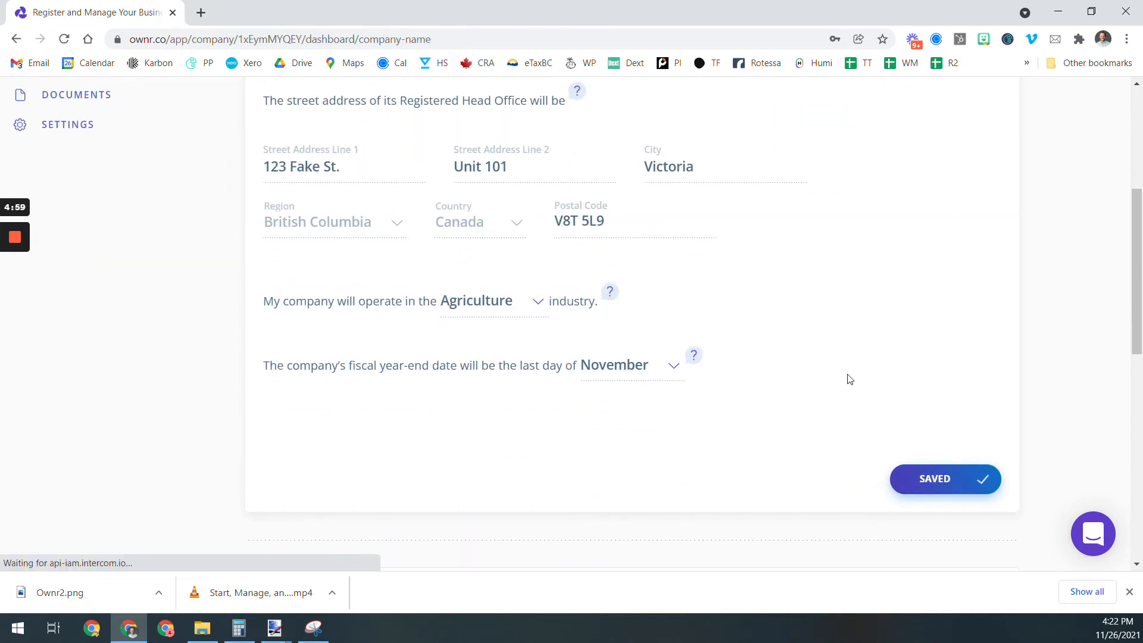
scroll(719, 356, "down", 1)
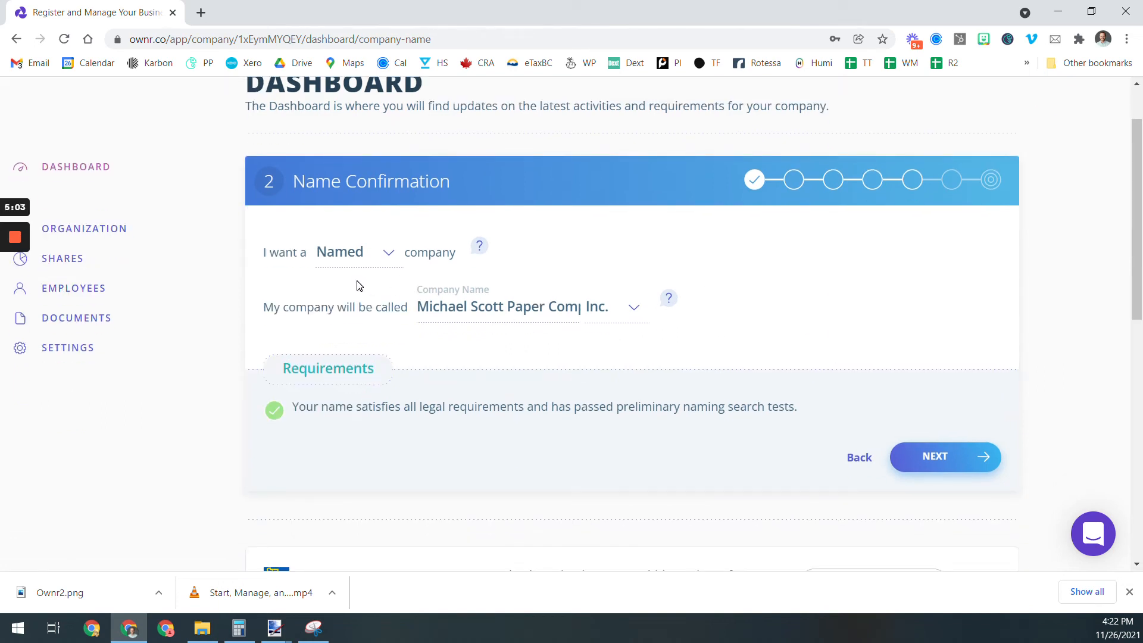
left_click(946, 462)
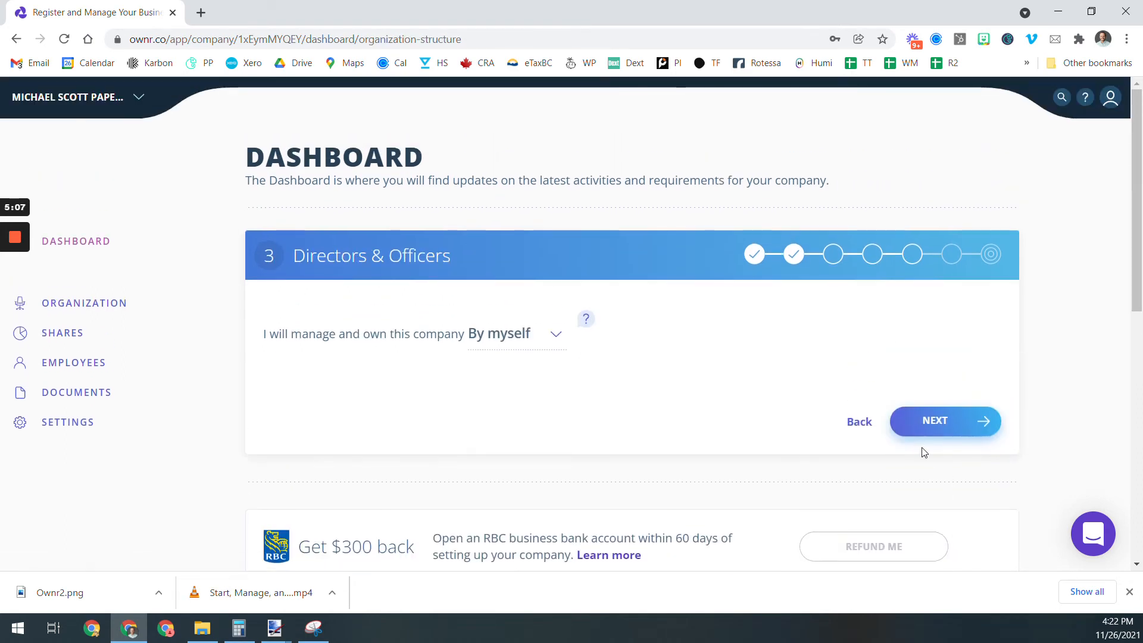
- Try the With others option for managing and owning the company and view the roles offered for the other people
scroll(877, 440, "down", 1)
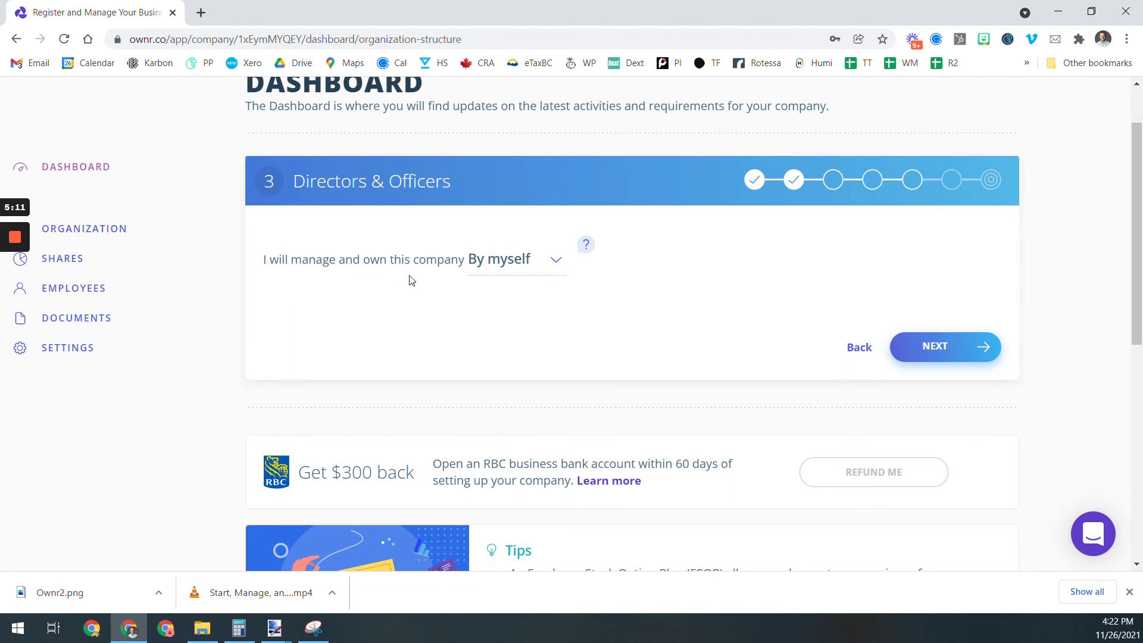
mouse_move(588, 249)
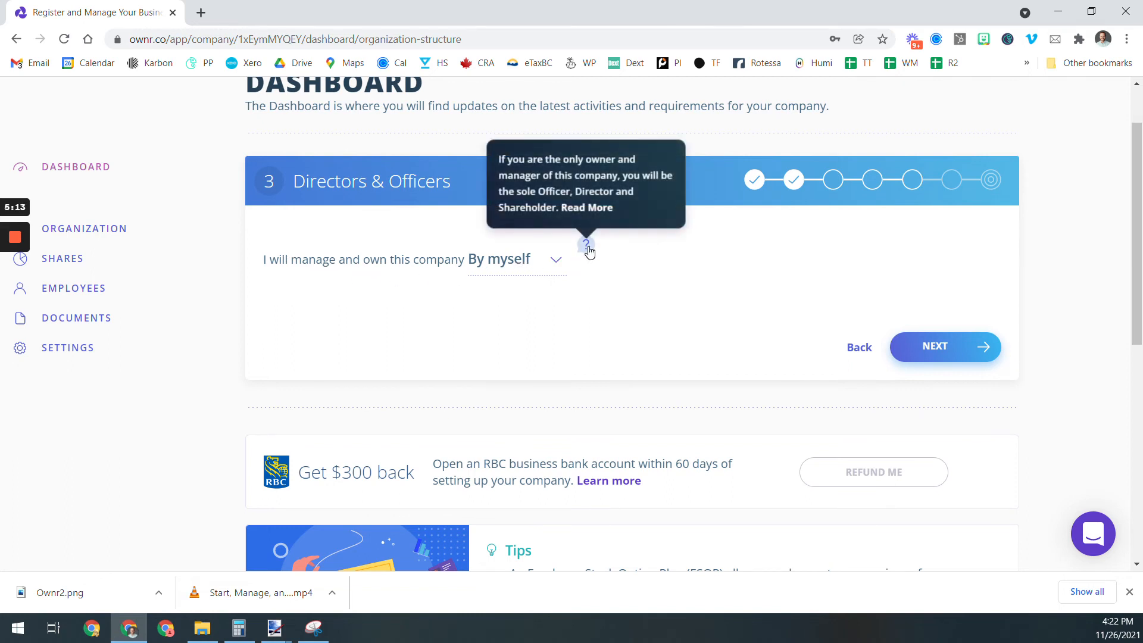
left_click(539, 268)
left_click(528, 324)
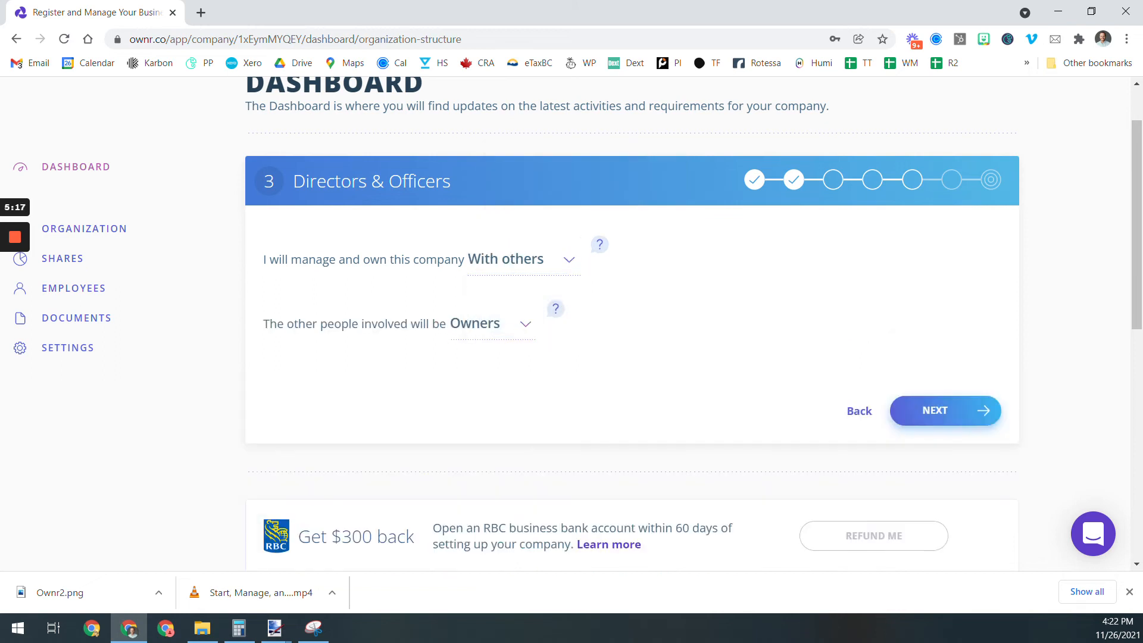
left_click(523, 325)
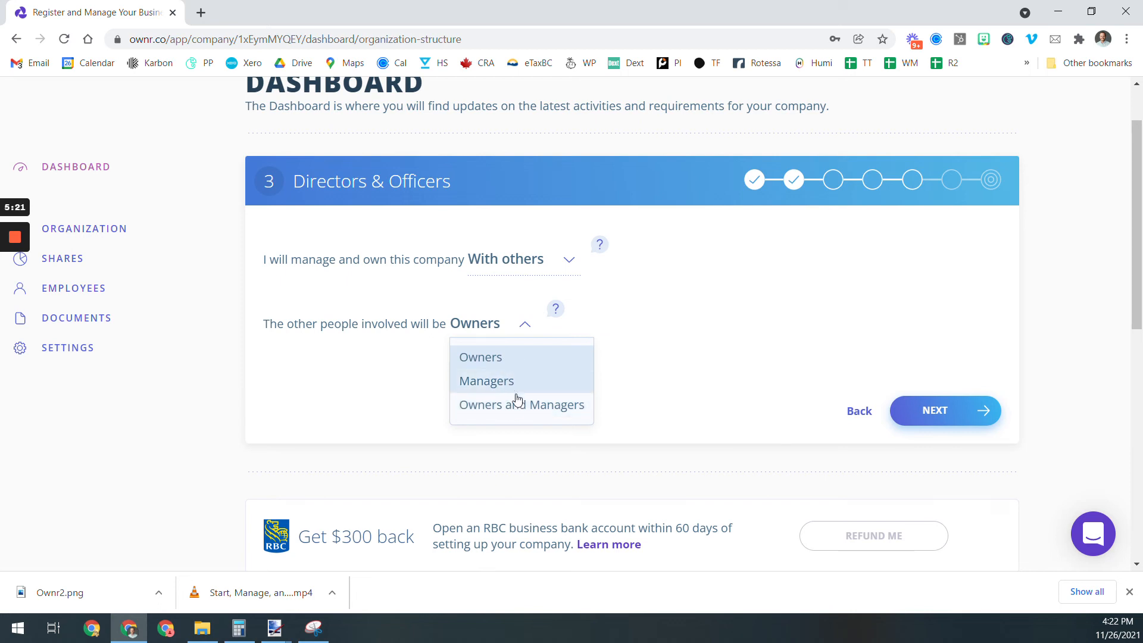
- Set the company to be managed and owned By myself and submit the Directors & Officers section
left_click(537, 269)
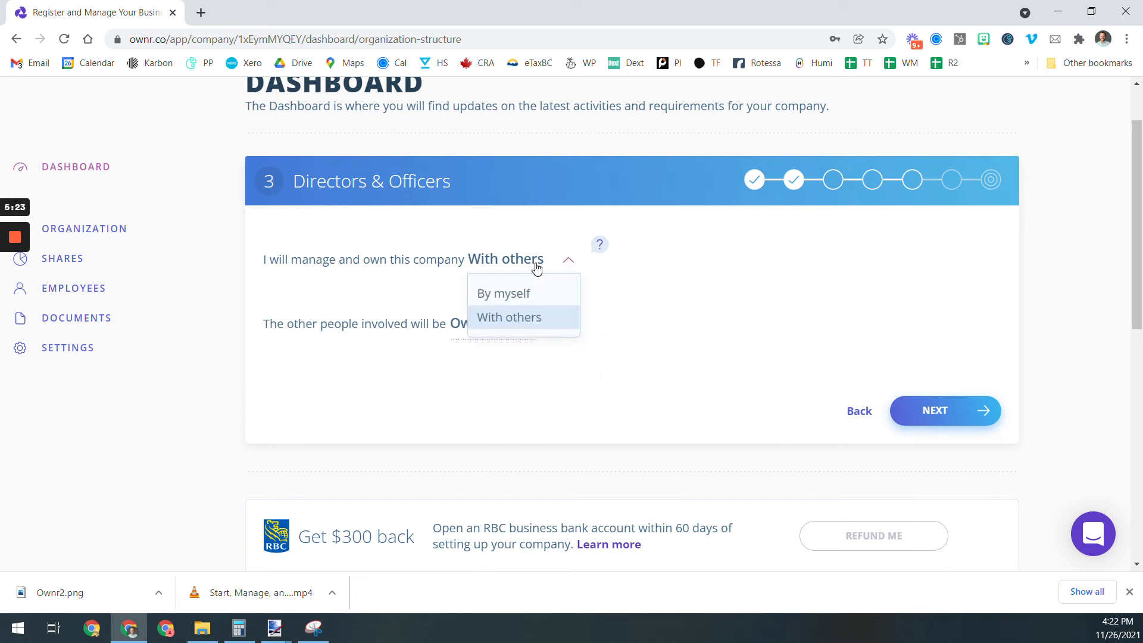
left_click(506, 296)
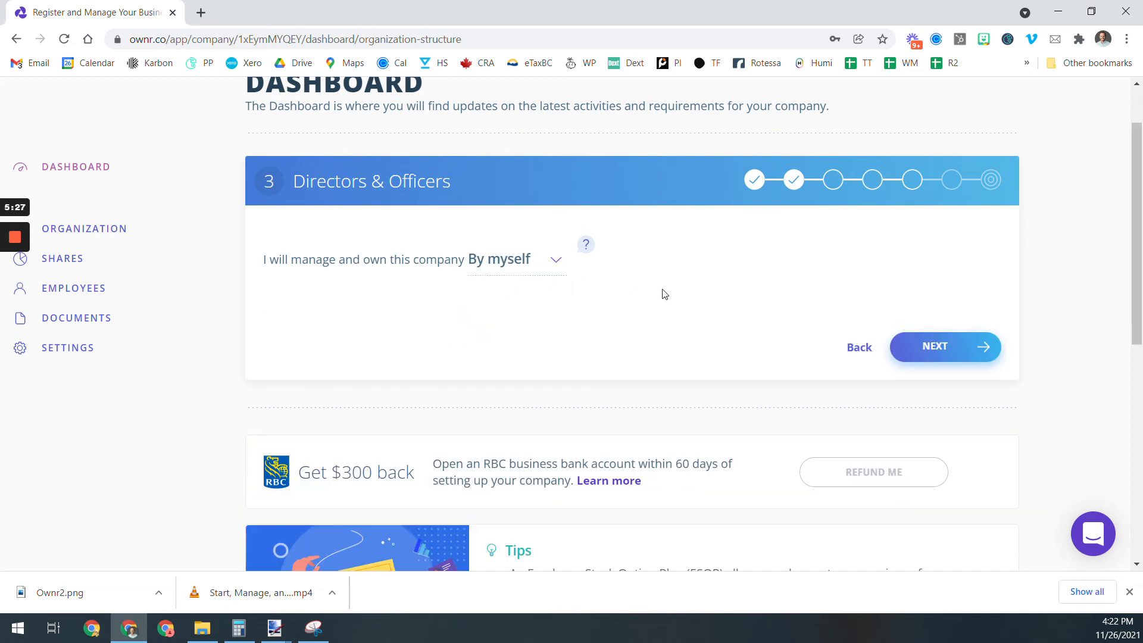
left_click(935, 349)
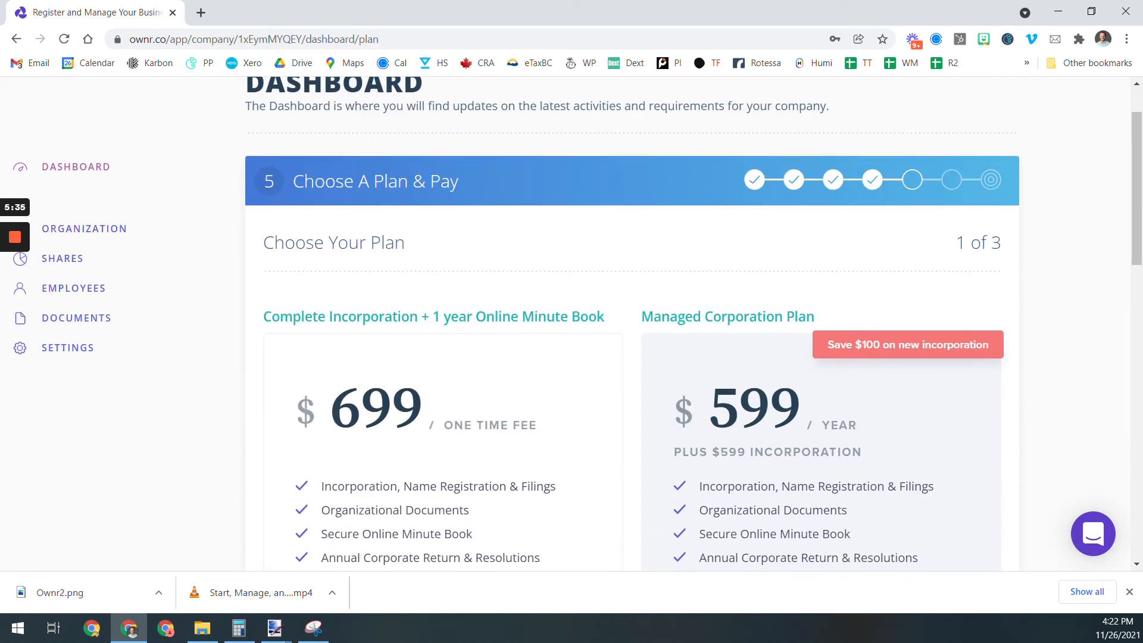
- Compare the features of the two incorporation plans and select the Managed Corporation Plan
scroll(631, 322, "down", 1)
scroll(524, 314, "down", 1)
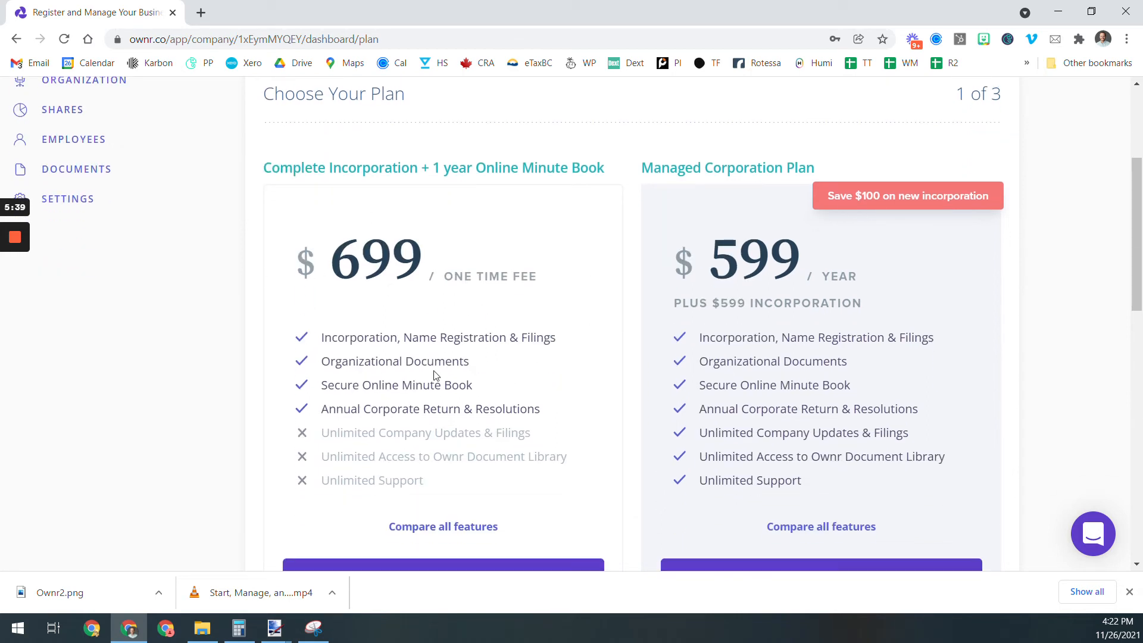
scroll(631, 321, "down", 1)
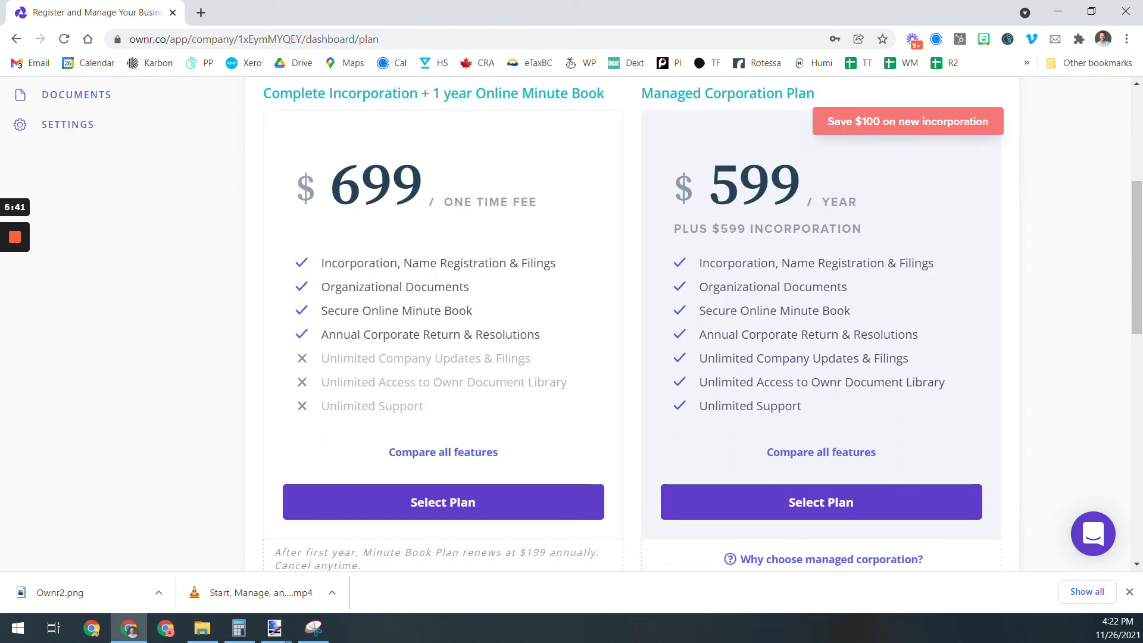
scroll(470, 314, "up", 1)
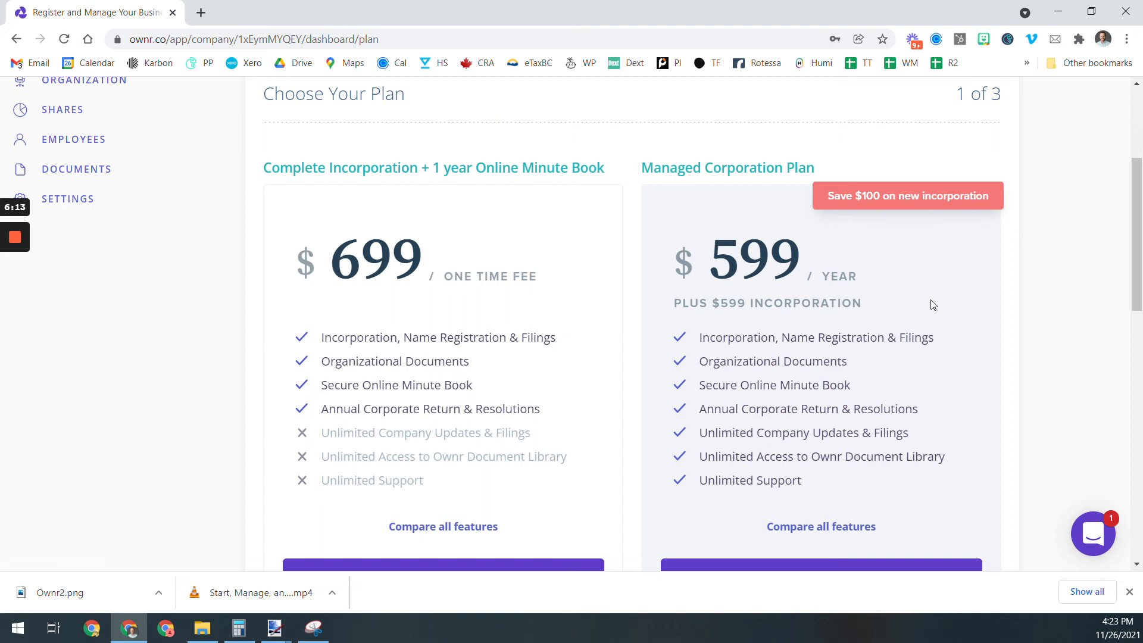
scroll(927, 307, "down", 1)
left_click(825, 513)
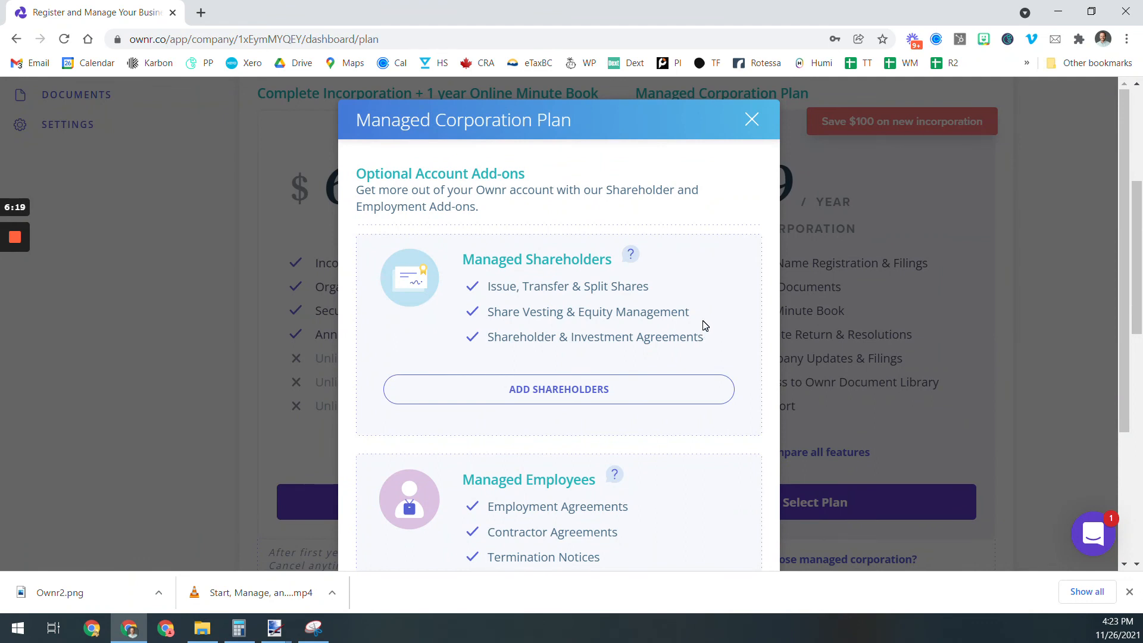
- Review the Managed Shareholders and Managed Employees add-ons and continue without adding either
scroll(702, 325, "down", 1)
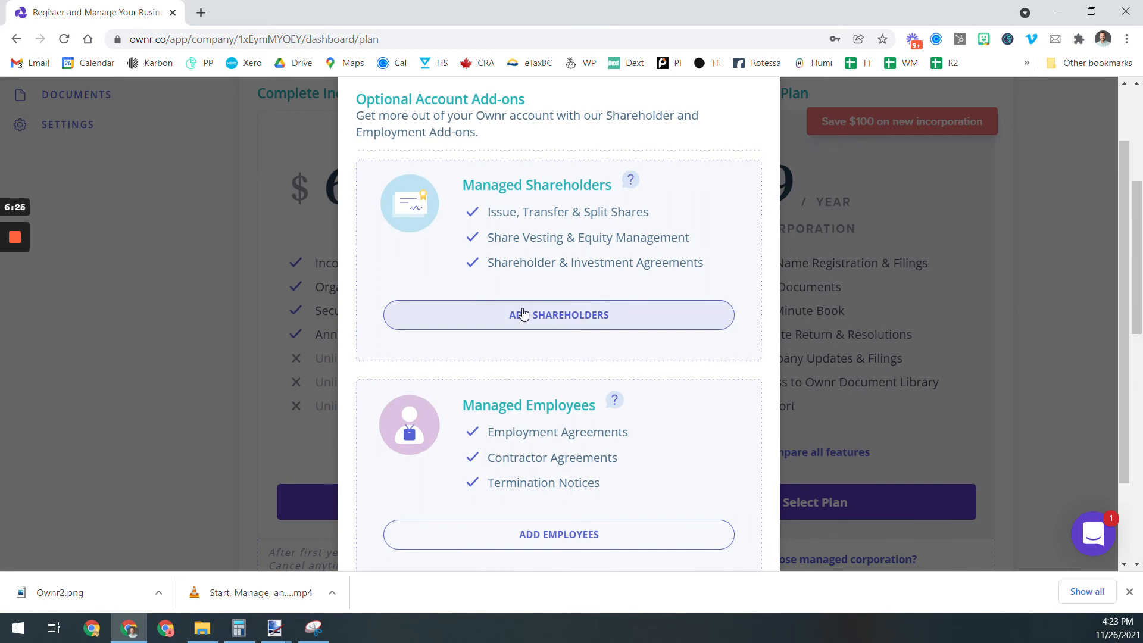
scroll(523, 315, "down", 1)
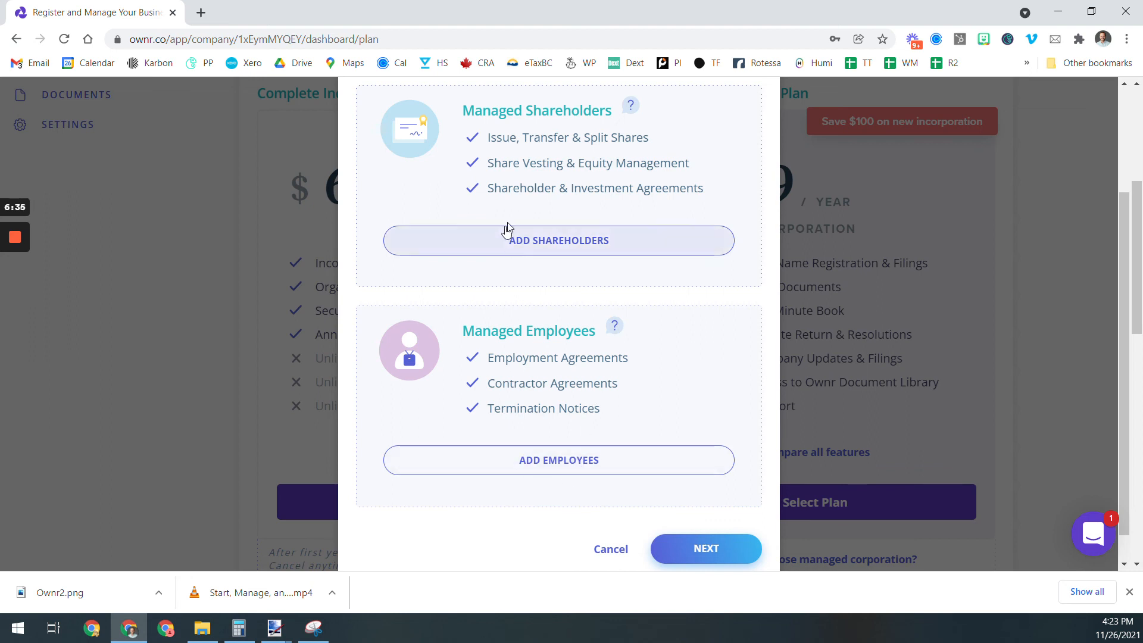
scroll(513, 210, "up", 2)
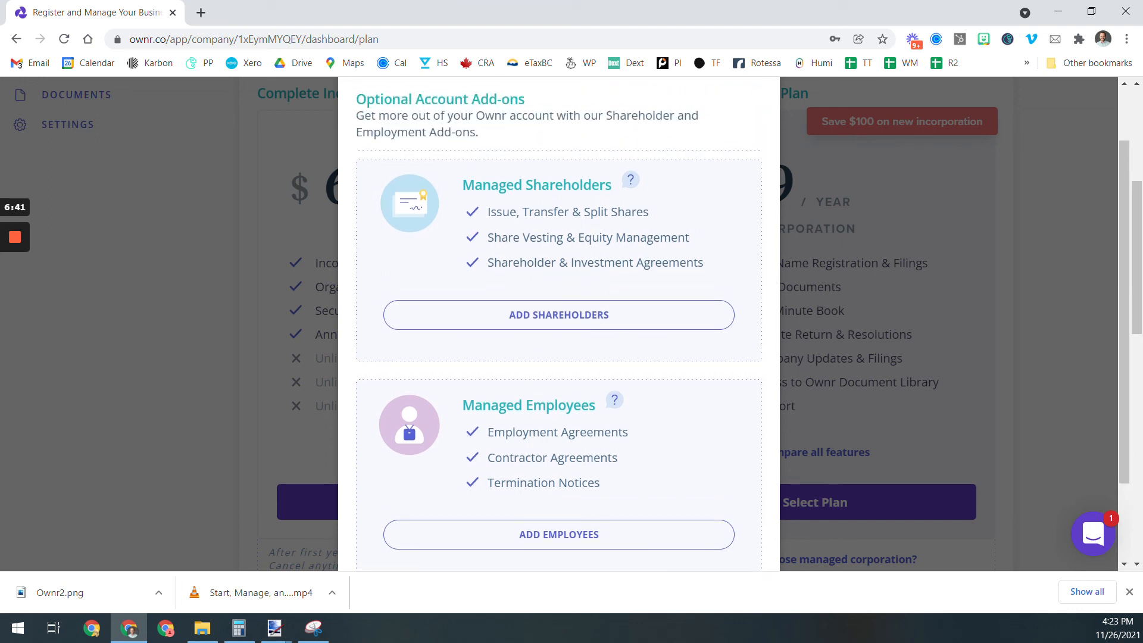
scroll(625, 333, "down", 2)
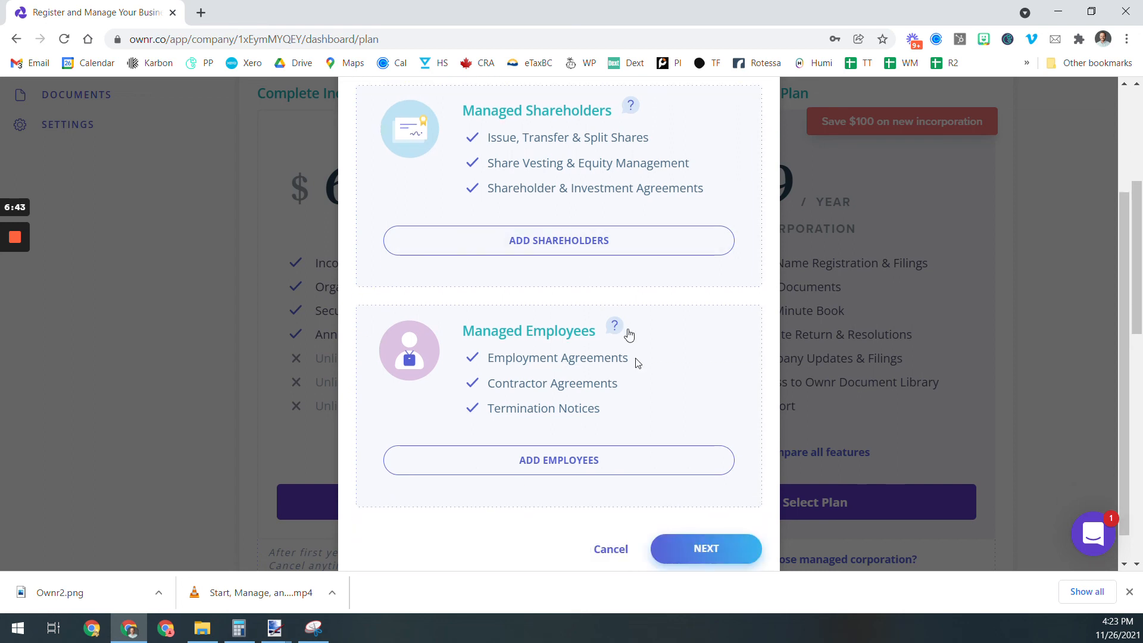
left_click(707, 549)
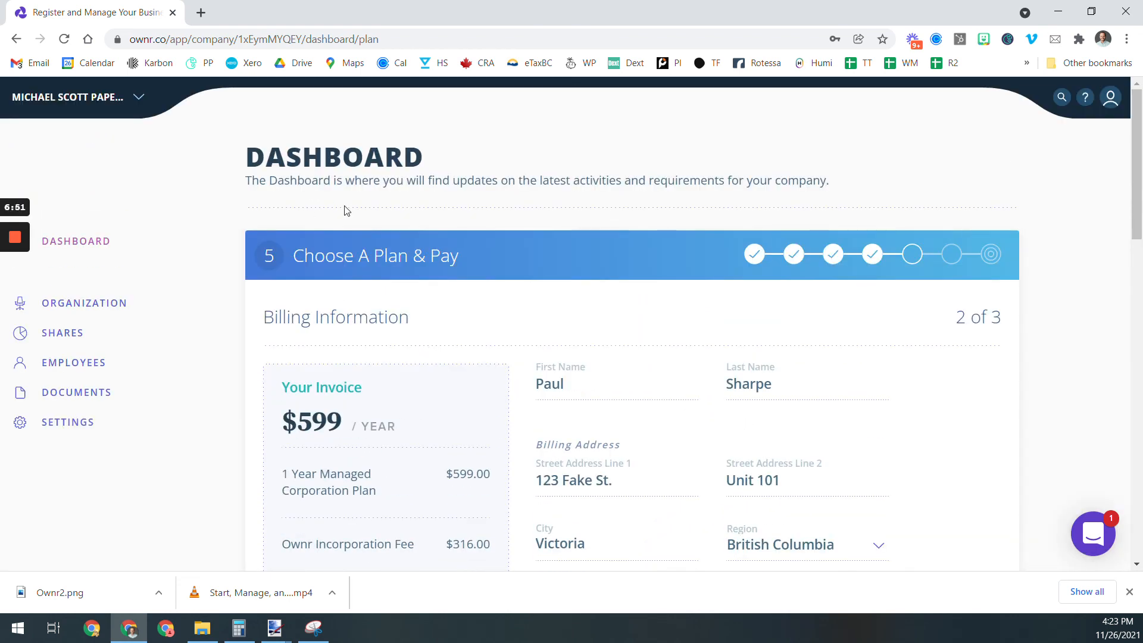
- Review the invoice items, discounts and billing address, and proceed to the payment information
scroll(631, 327, "down", 4)
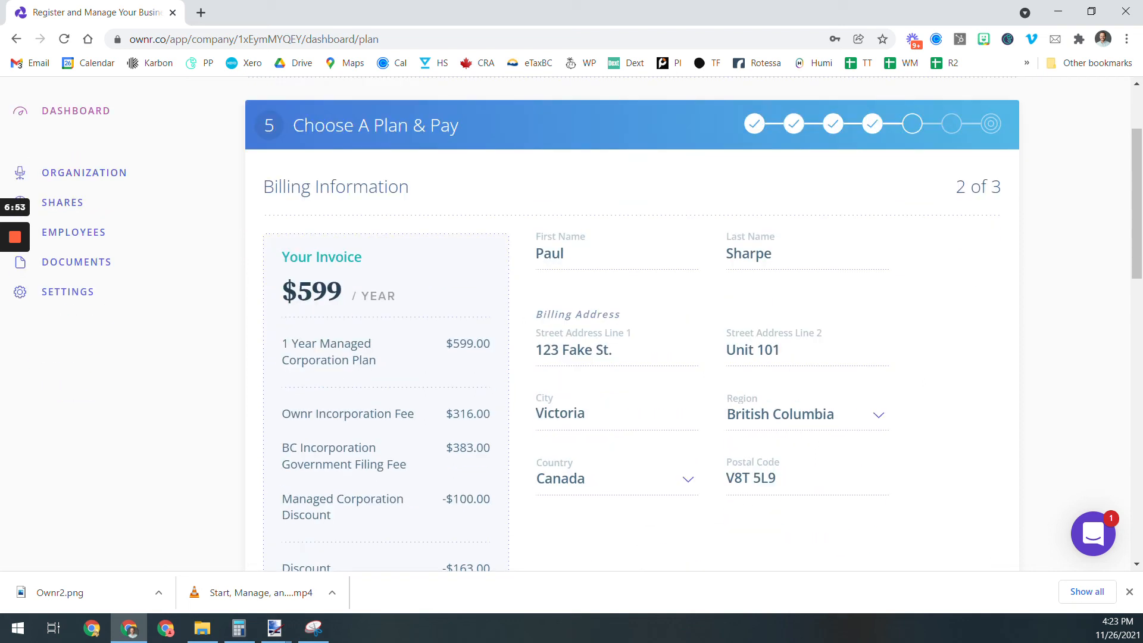
scroll(396, 268, "down", 4)
scroll(398, 268, "up", 4)
scroll(398, 268, "up", 1)
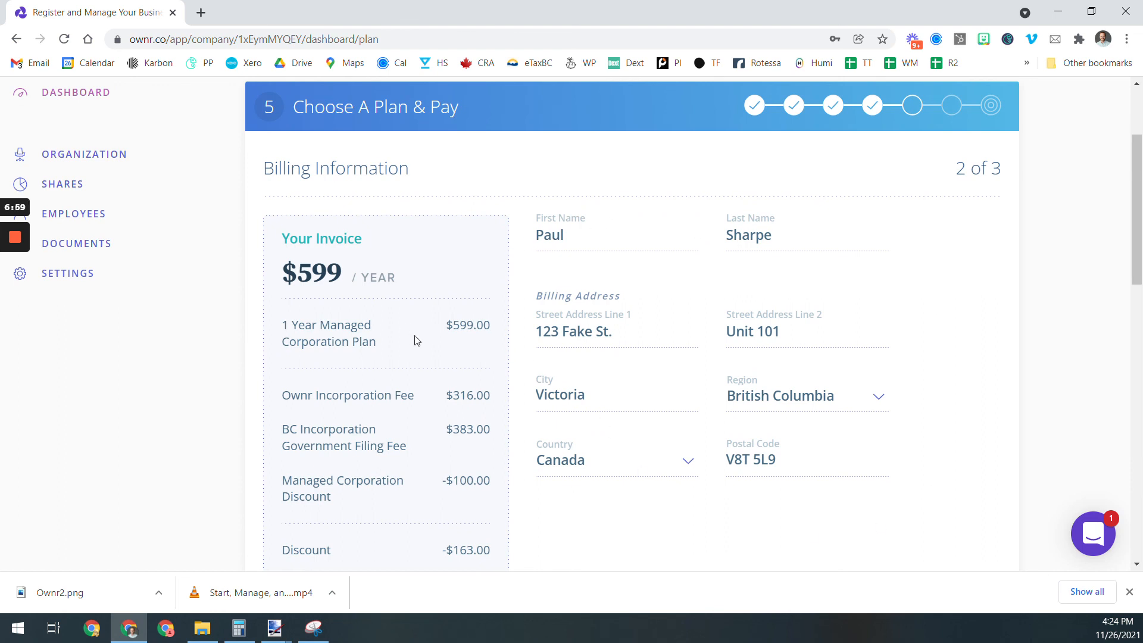
scroll(462, 347, "down", 1)
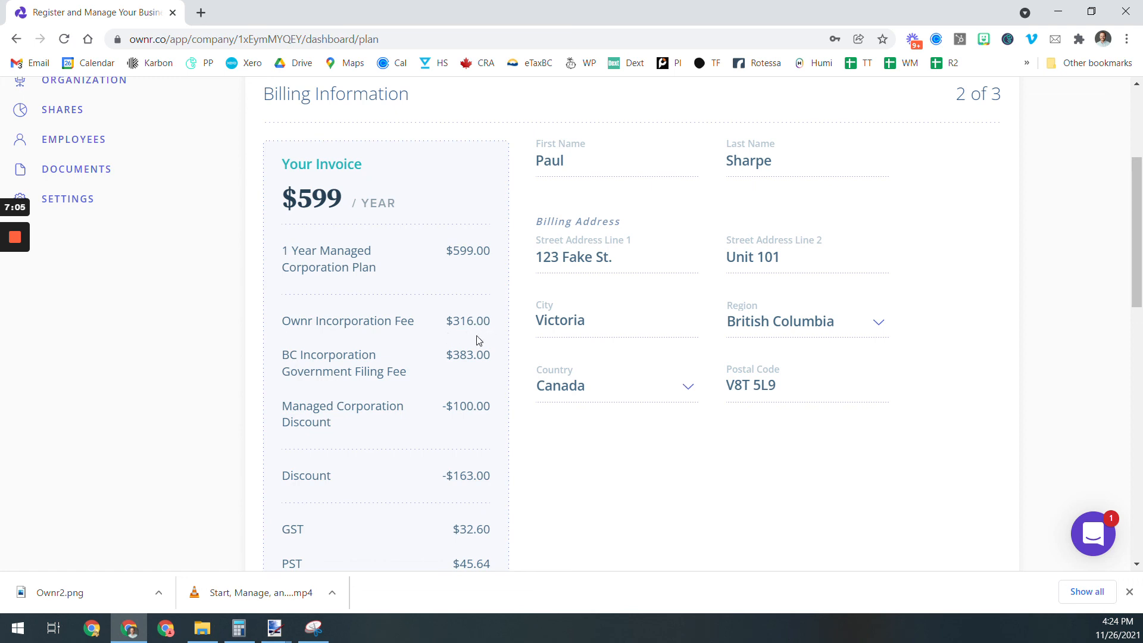
scroll(479, 343, "down", 1)
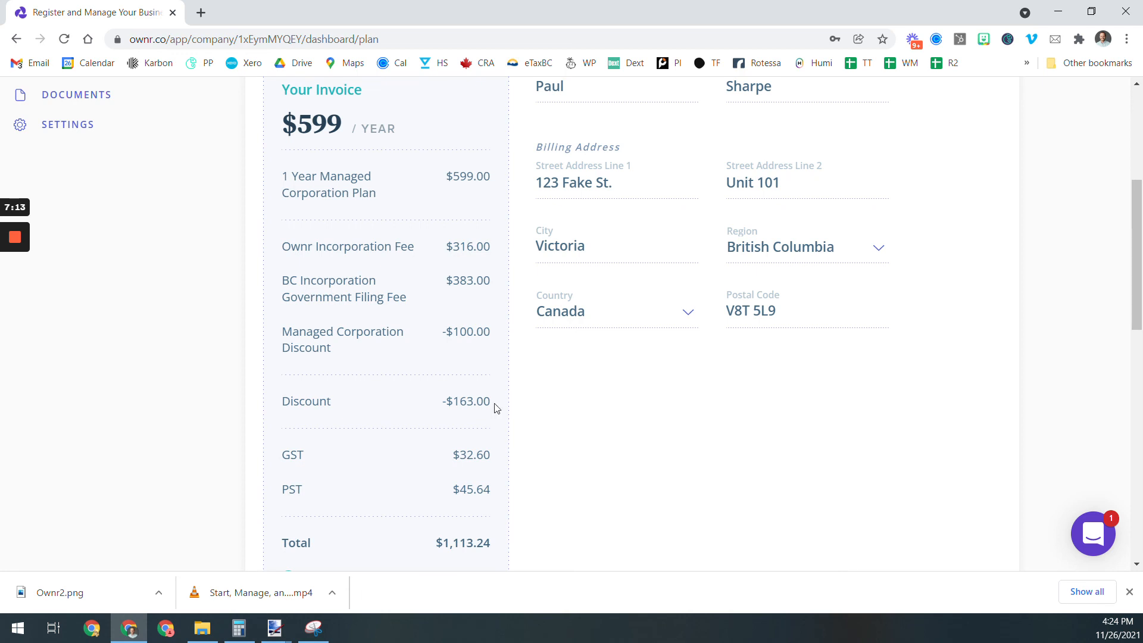
scroll(524, 408, "down", 1)
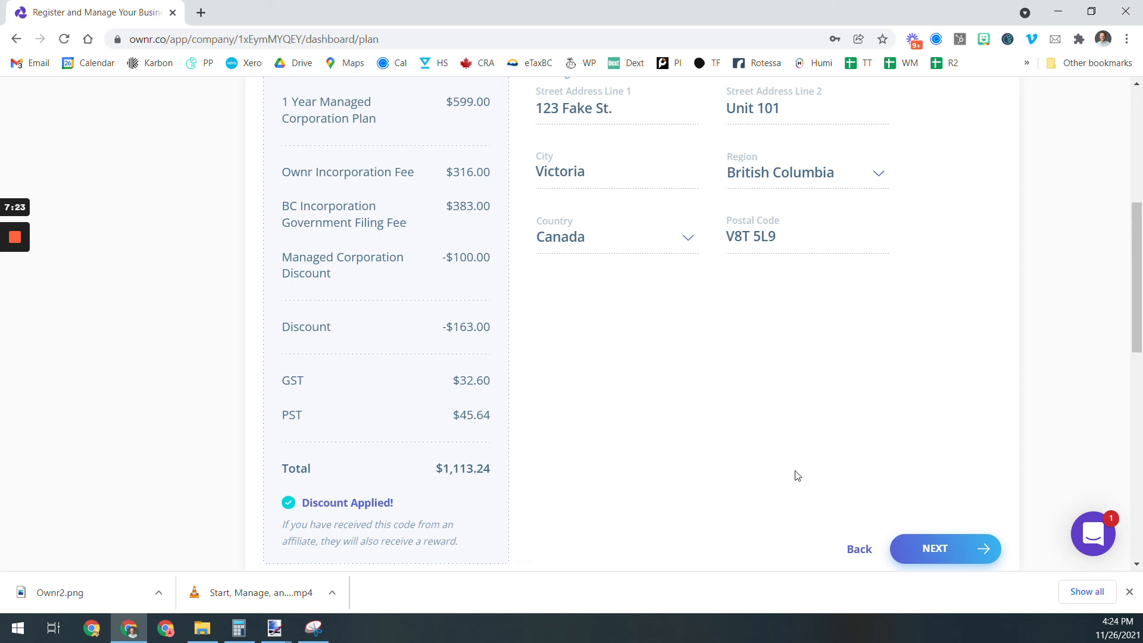
left_click(956, 550)
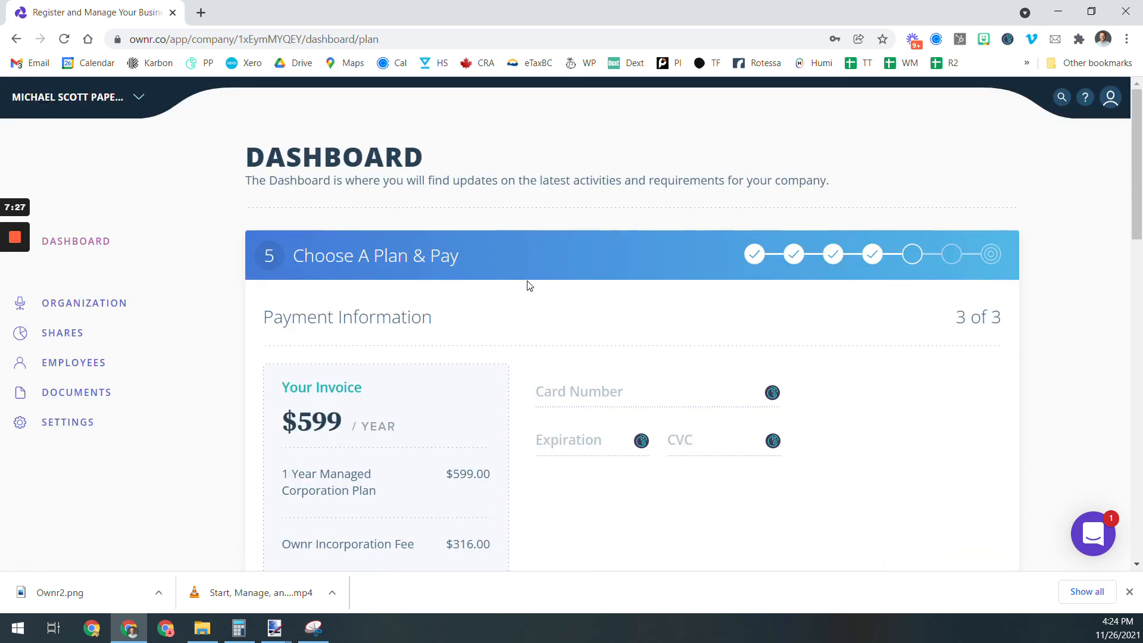
scroll(527, 287, "down", 1)
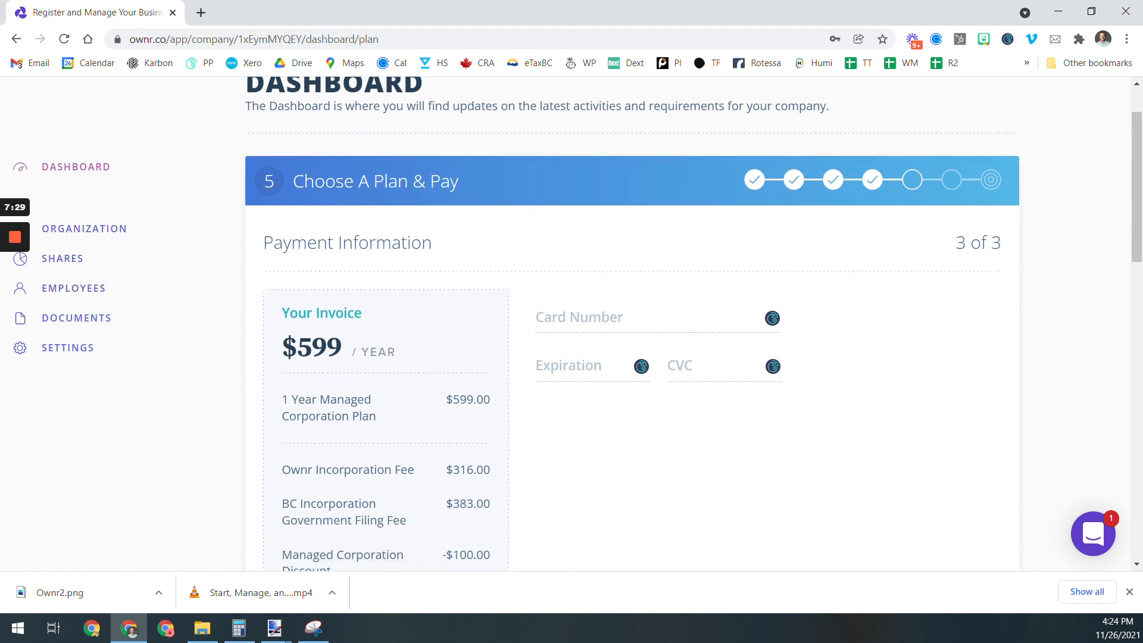